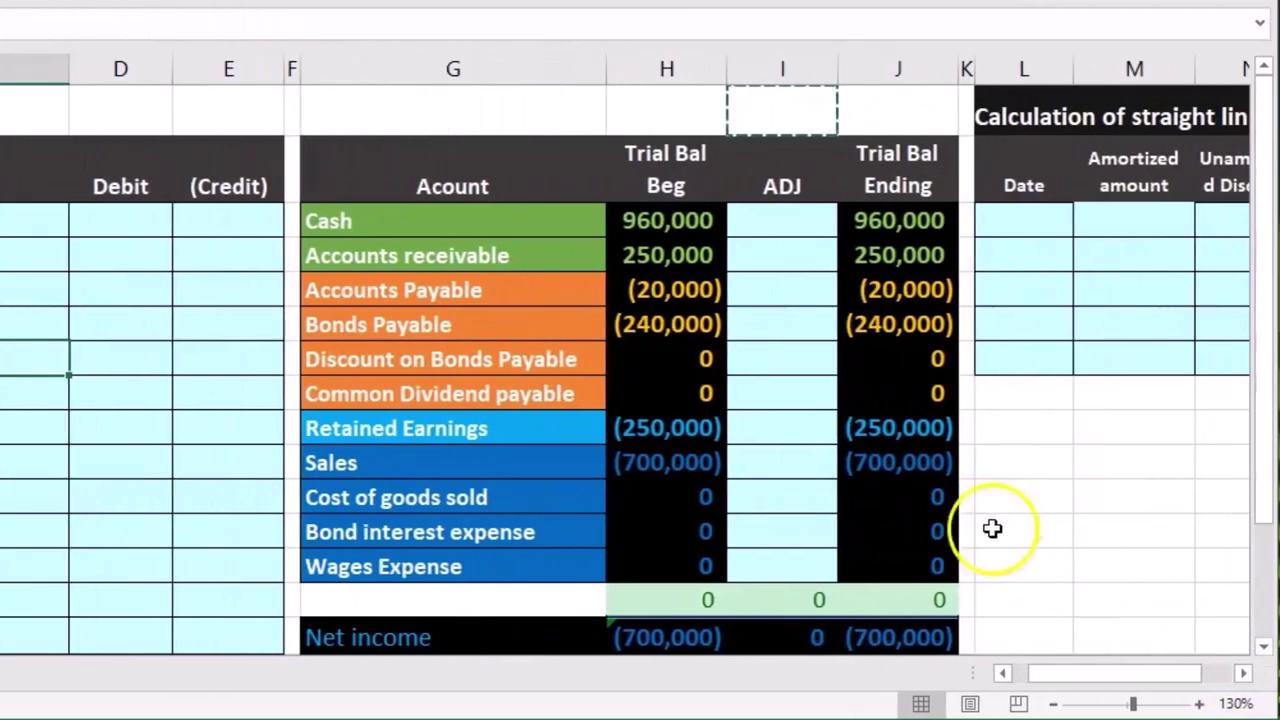
# - Examine the trial balance accounts, their beginning balances, and the formulas behind the beginning total and net income
pyautogui.click(803, 435)
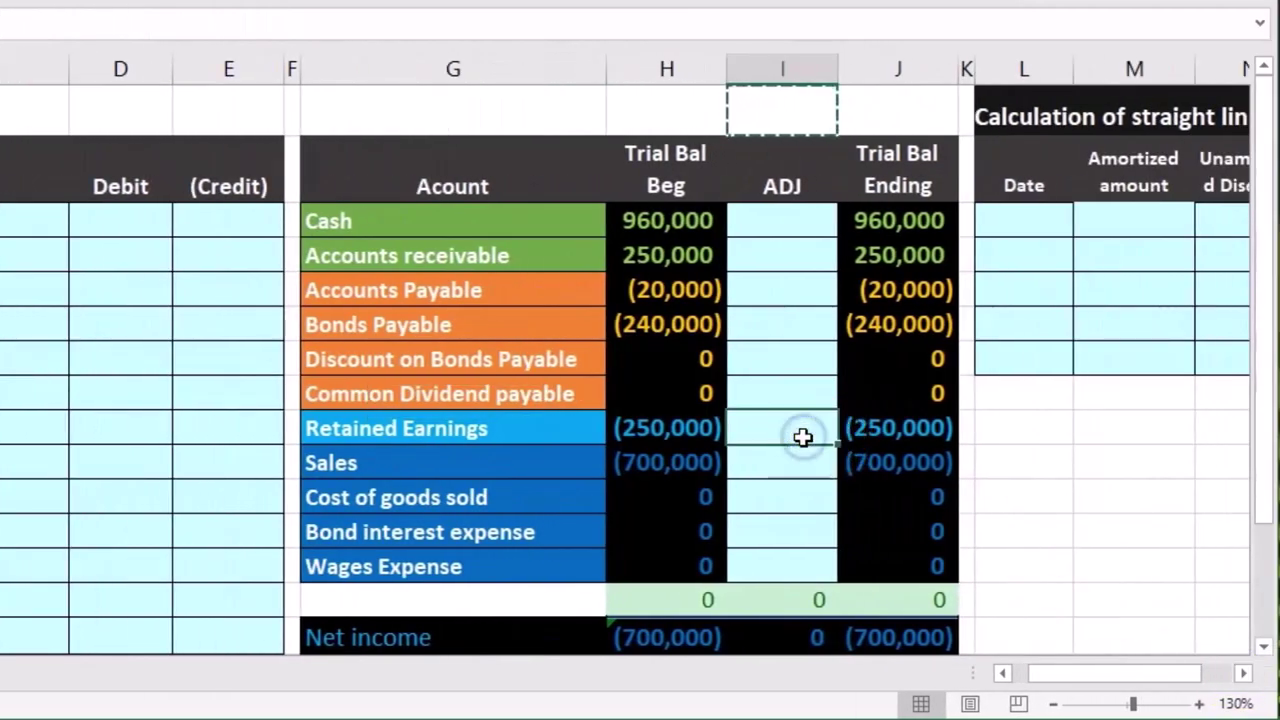
pyautogui.moveTo(526, 224); pyautogui.dragTo(506, 556)
pyautogui.click(531, 268)
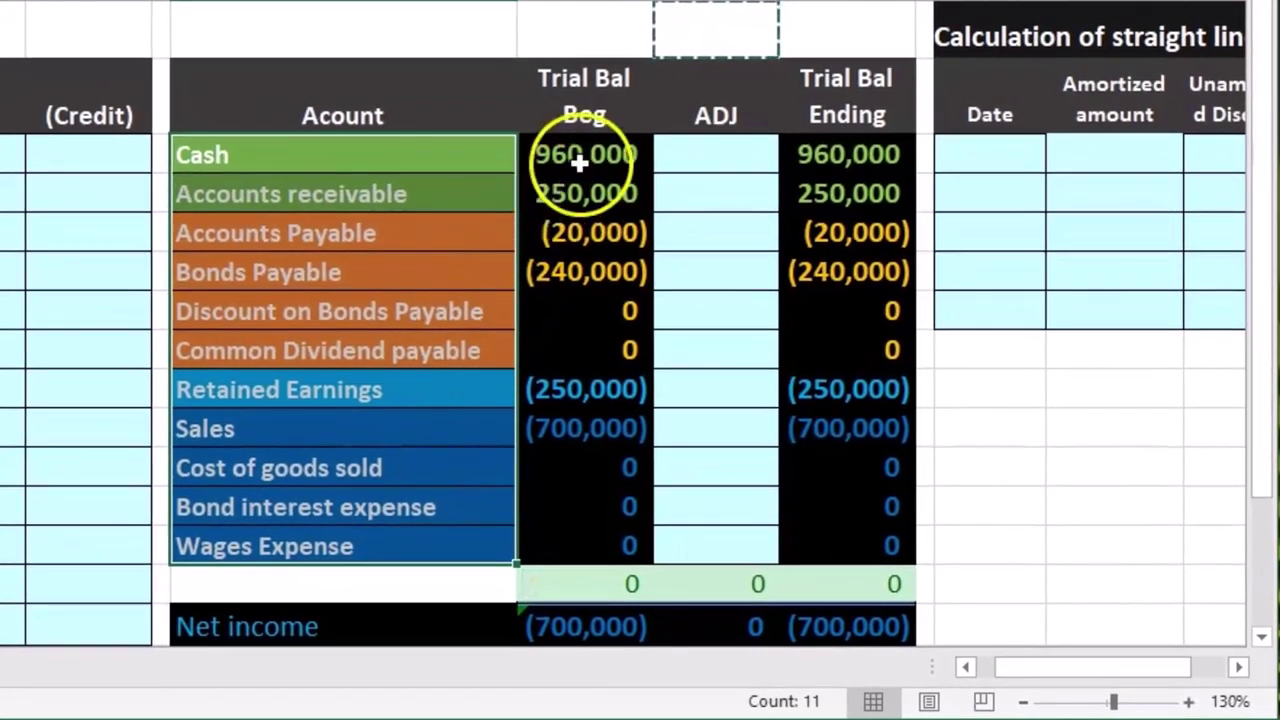
pyautogui.moveTo(580, 165); pyautogui.dragTo(560, 280)
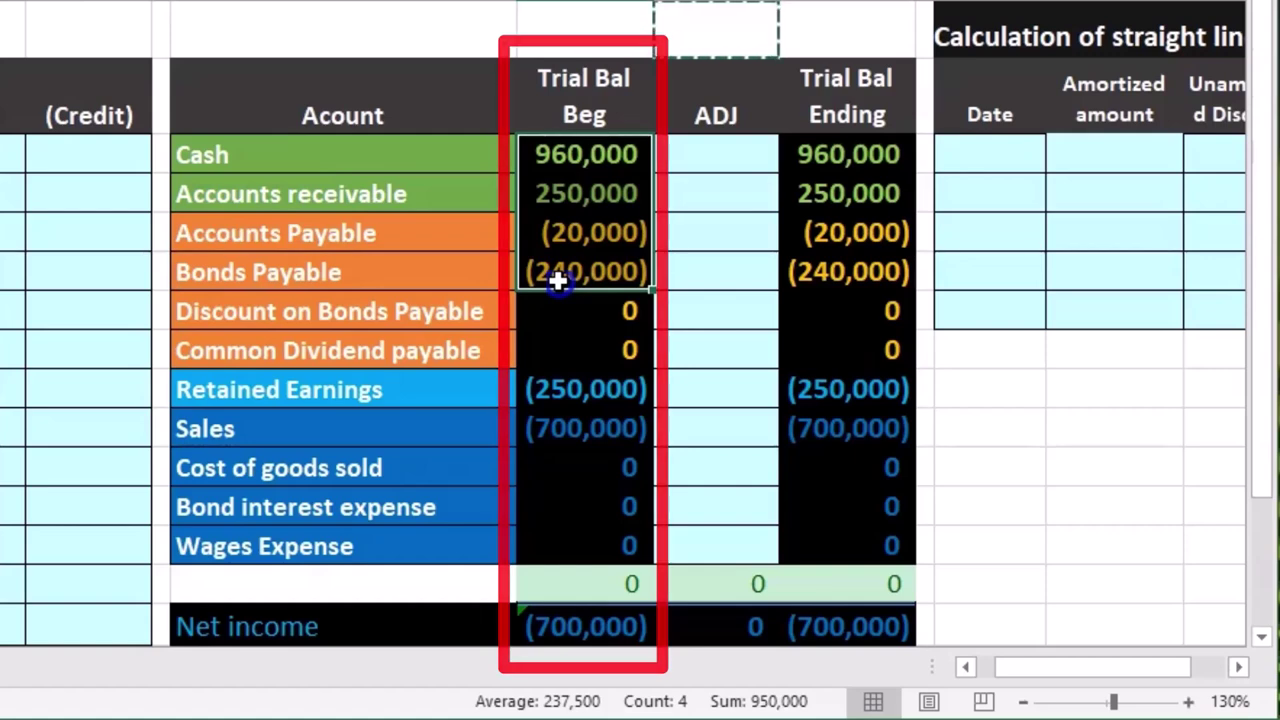
pyautogui.doubleClick(581, 583)
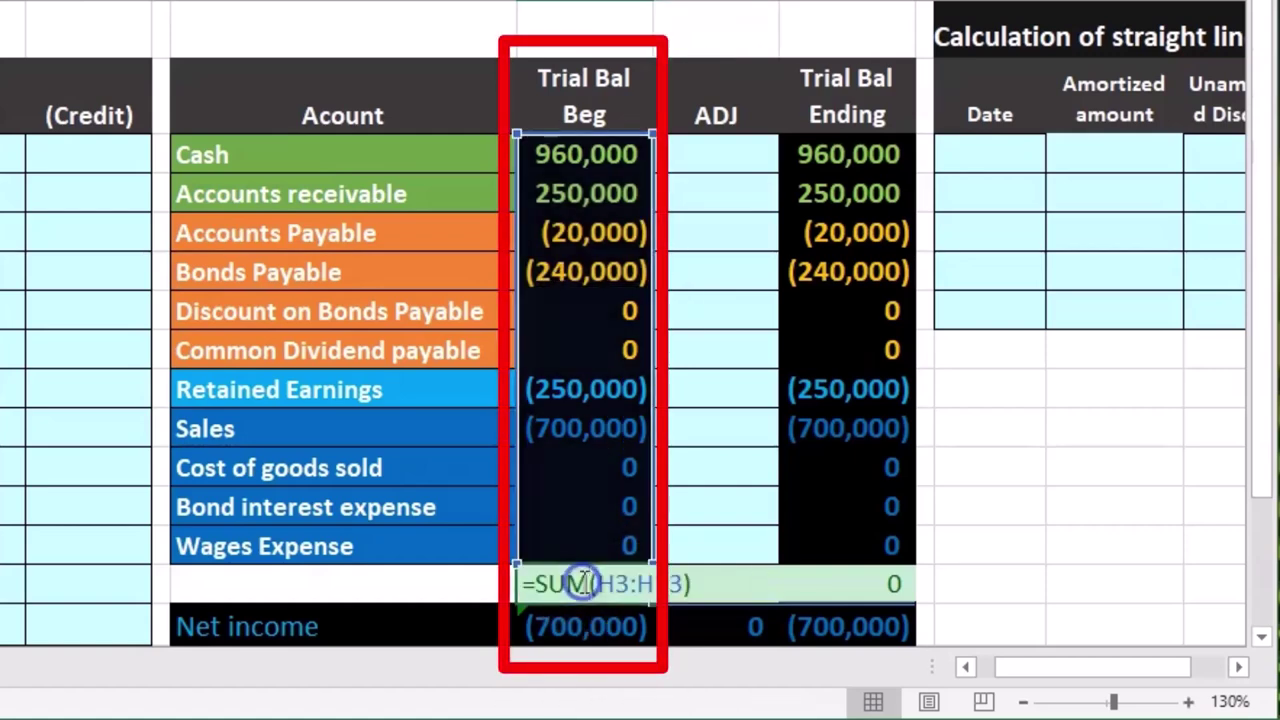
pyautogui.press('Return')
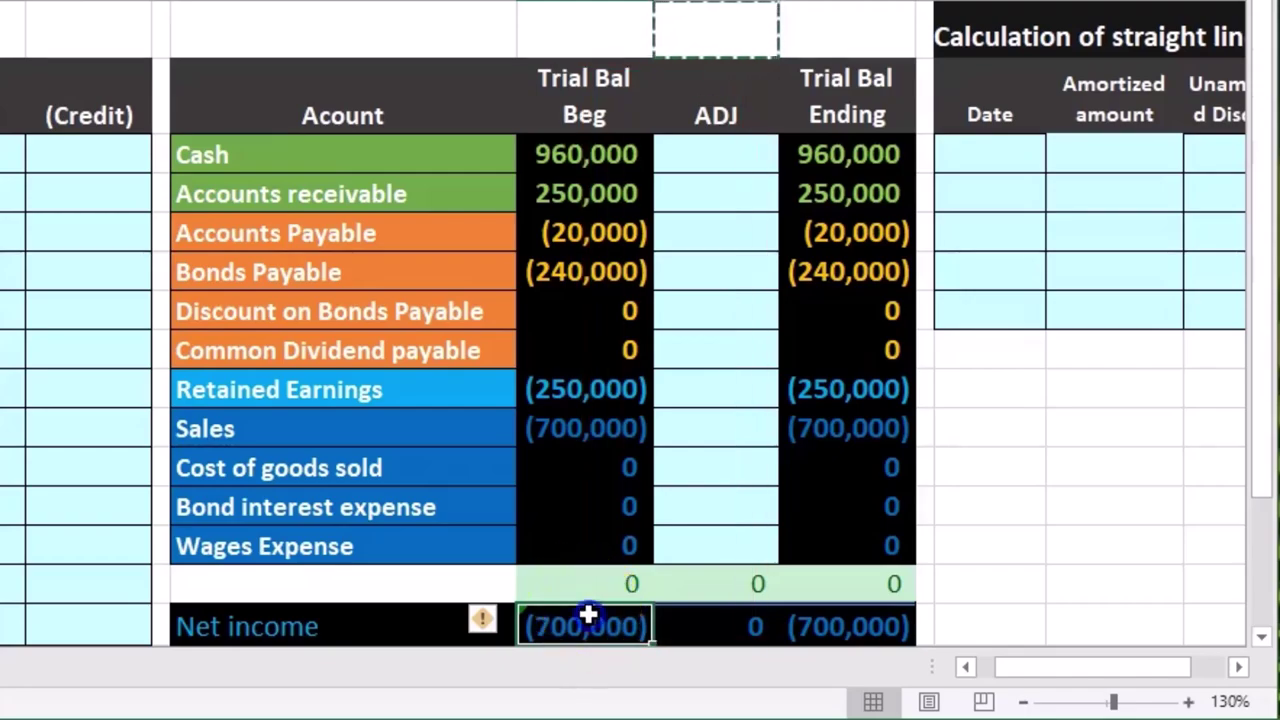
pyautogui.doubleClick(588, 616)
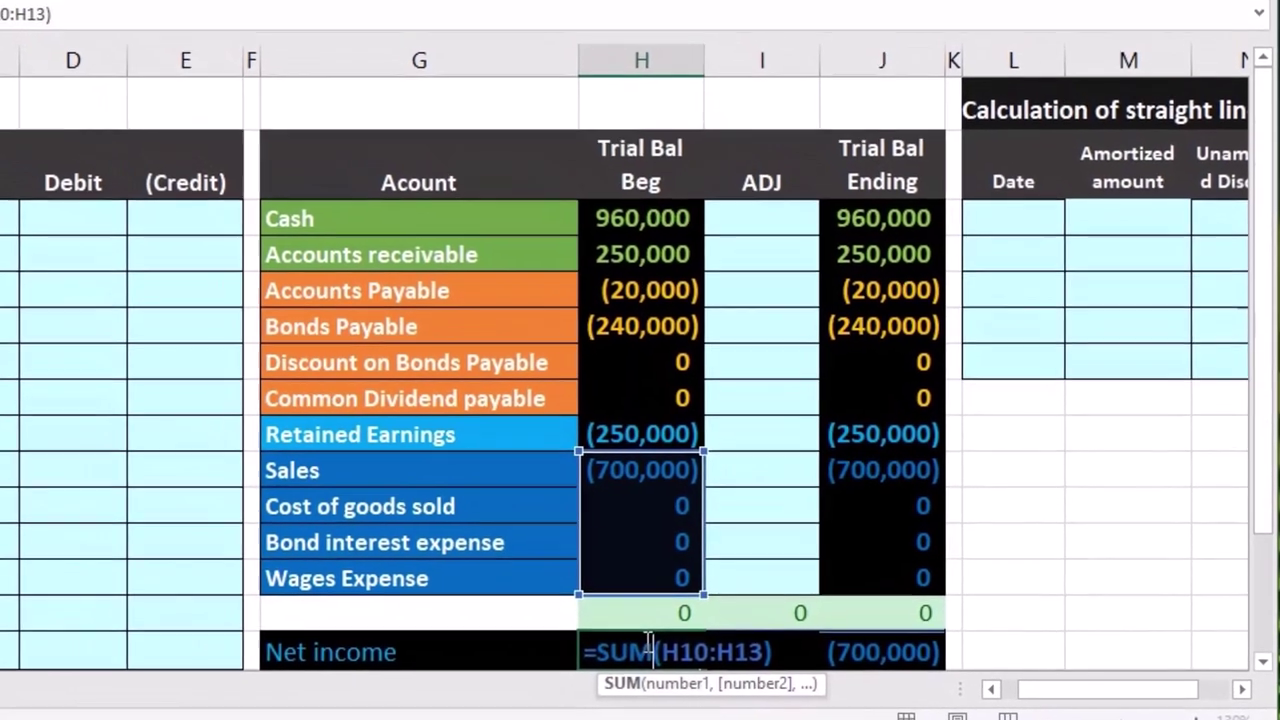
pyautogui.press('Return')
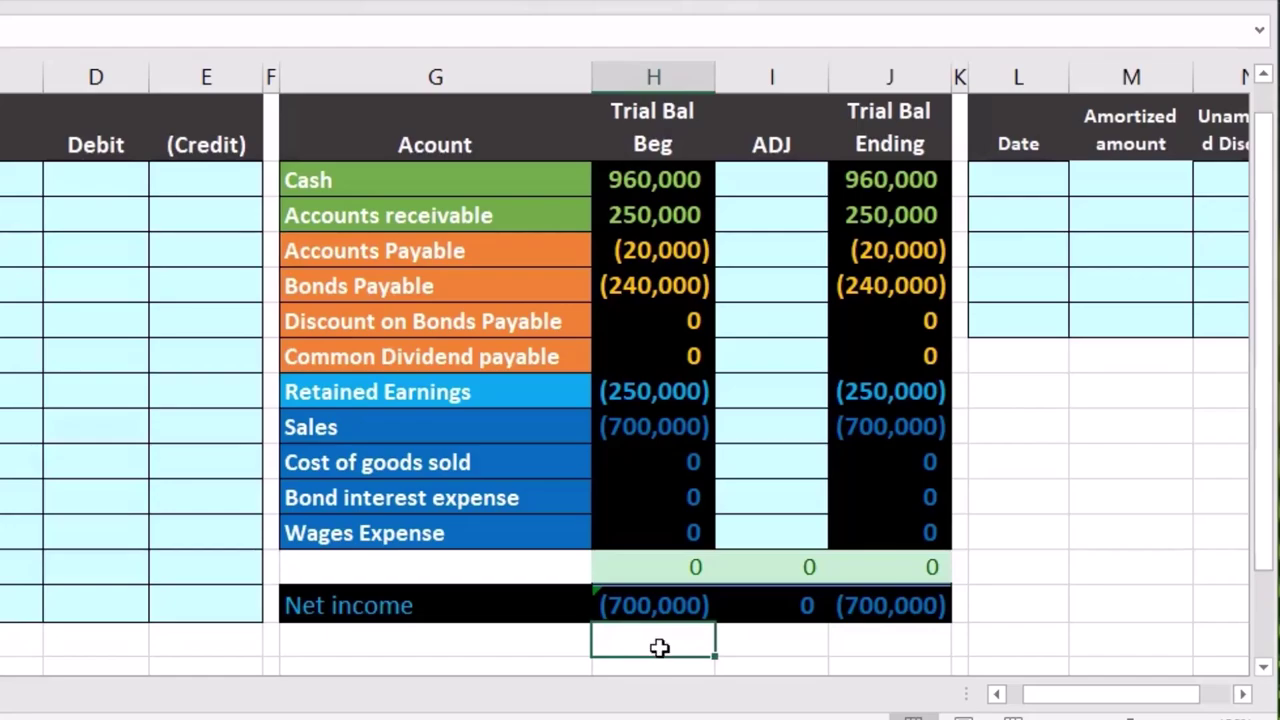
# - Compare the bond's face value and issue price with the beginning balances of Bonds Payable and Discount on Bonds Payable
pyautogui.hscroll(-3, 960, 693)
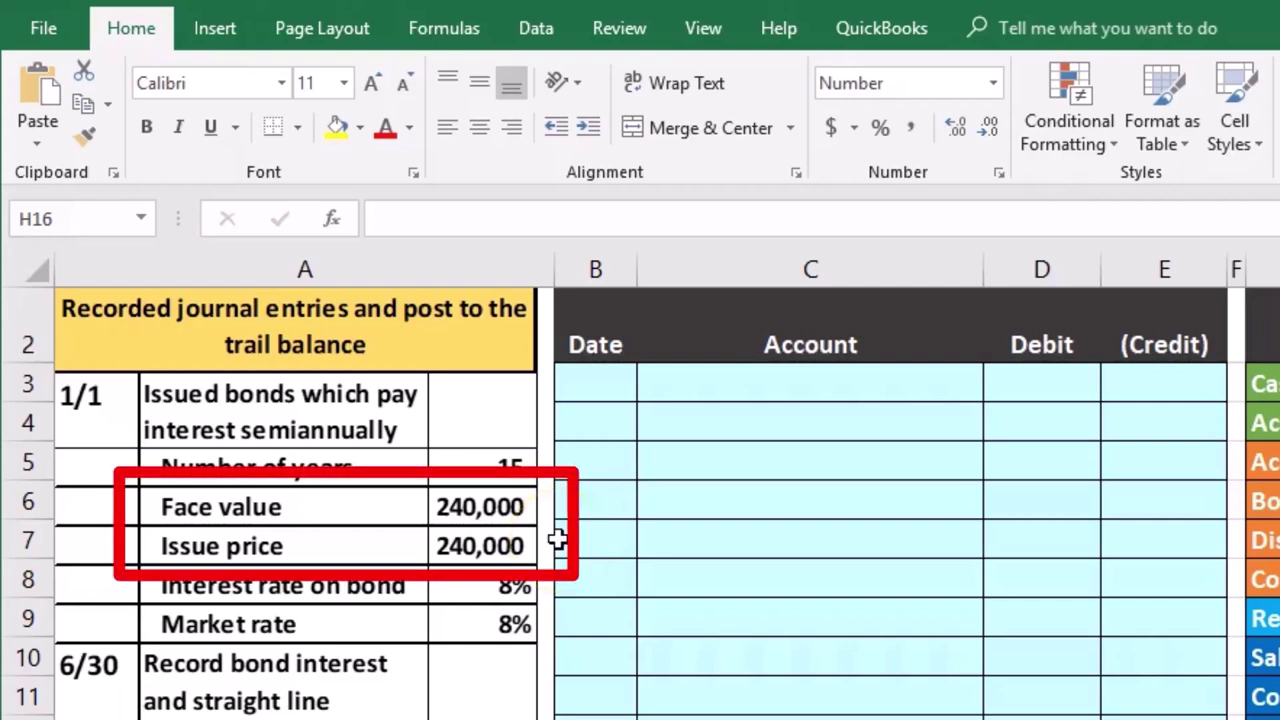
pyautogui.click(1275, 507)
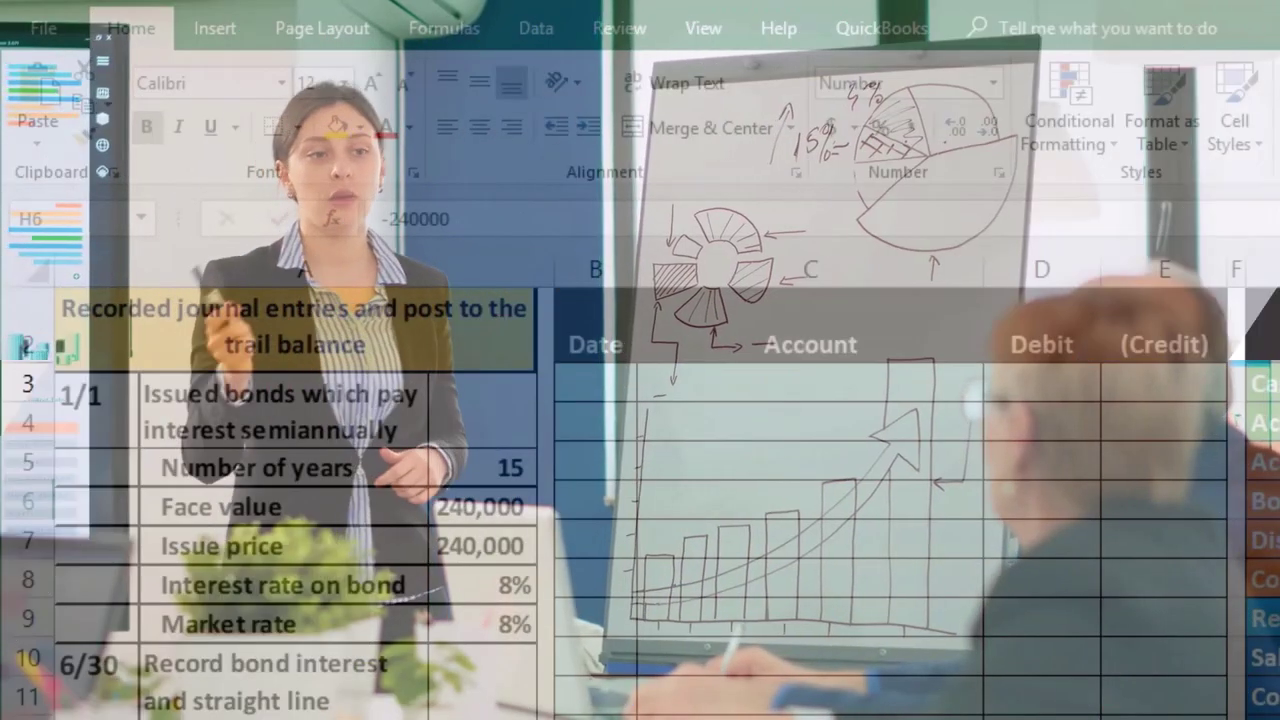
pyautogui.click(1275, 546)
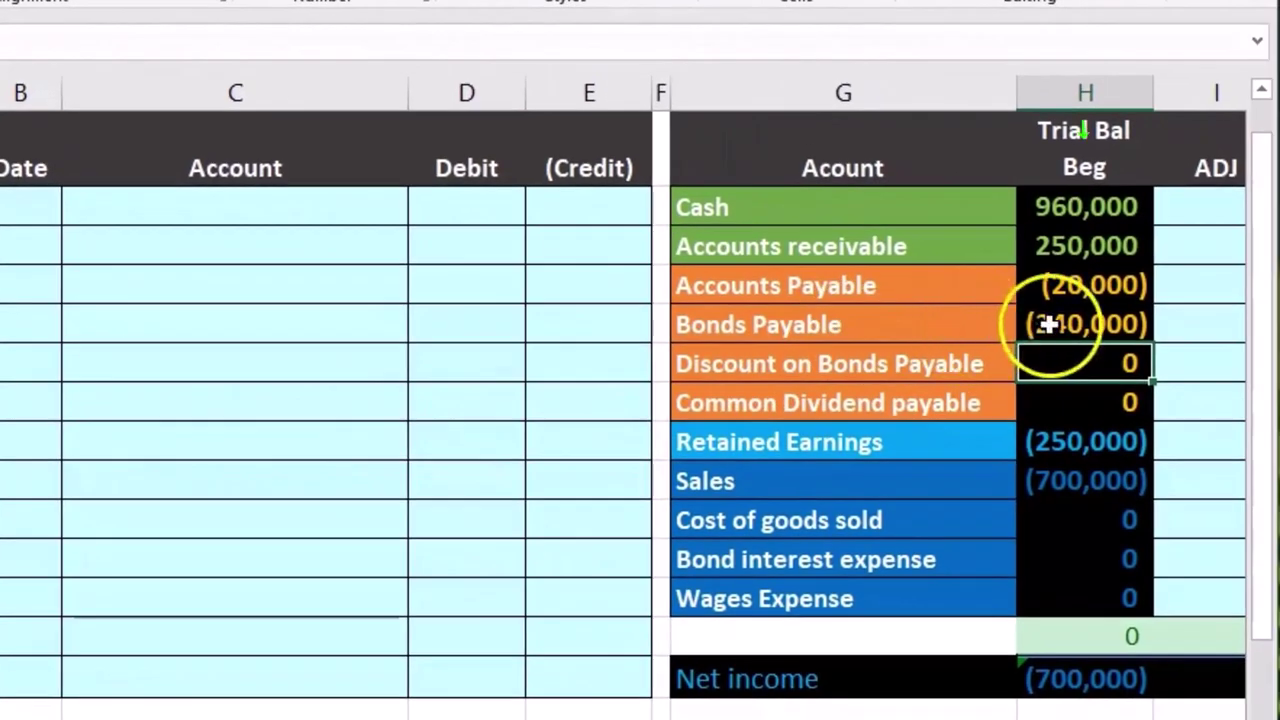
pyautogui.click(1046, 323)
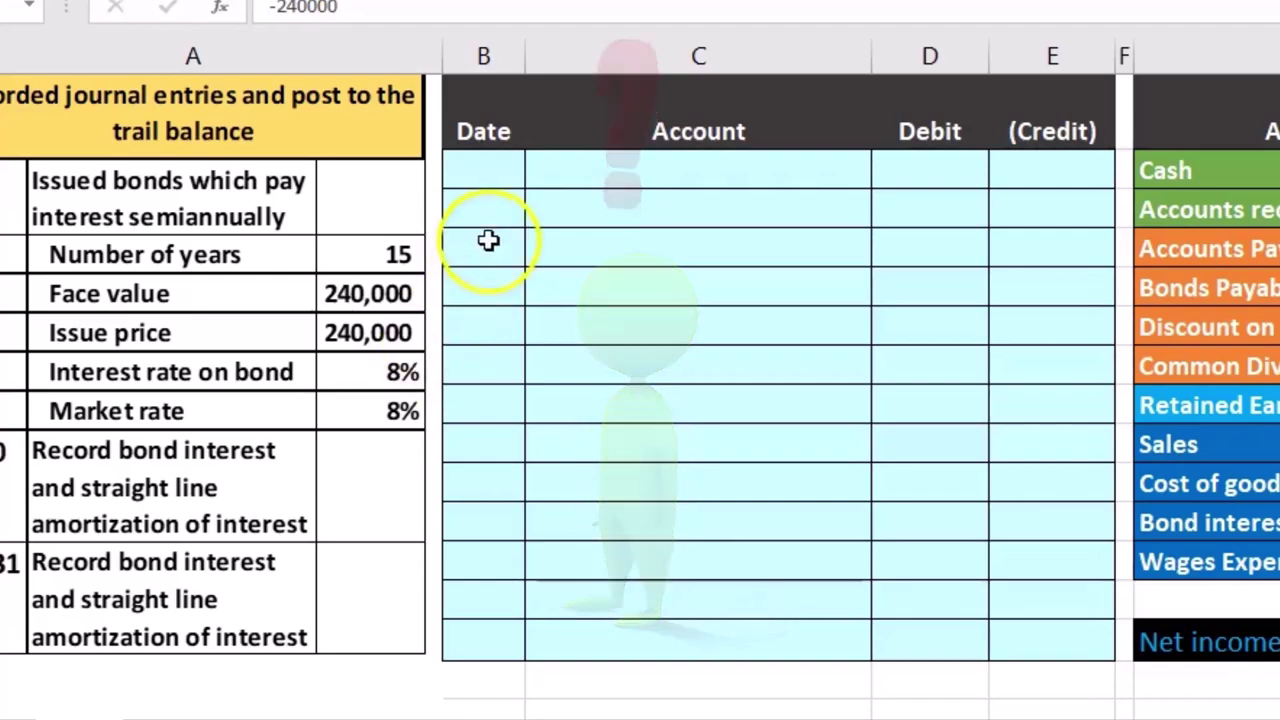
# - Enter 6/30 as the date in B3 of the journal and move to the account cell beside it
pyautogui.click(502, 178)
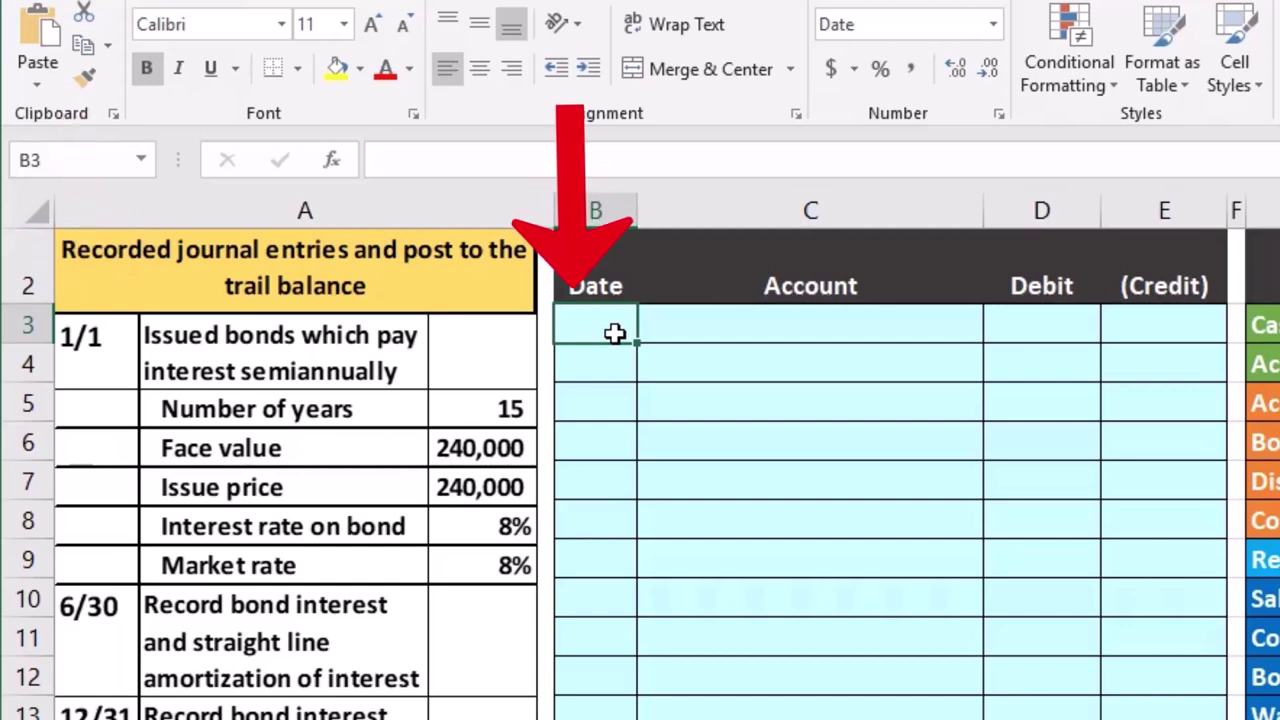
pyautogui.write('6/3')
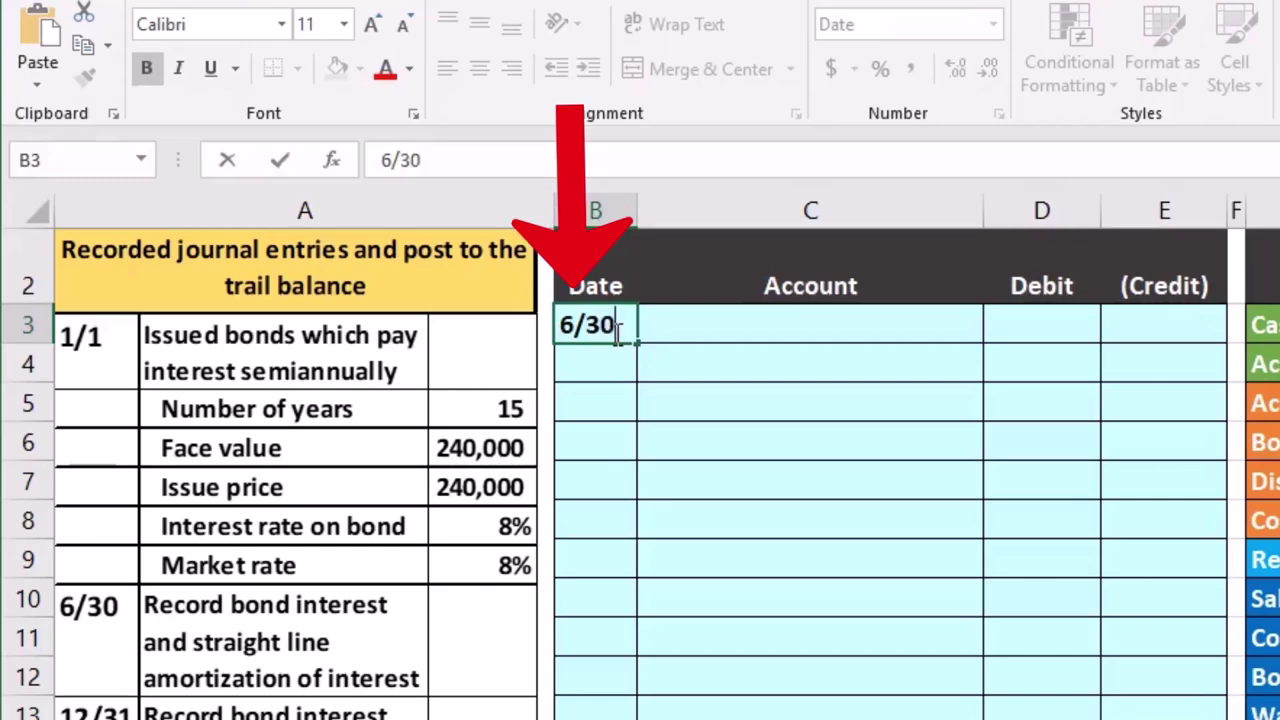
pyautogui.write('0')
pyautogui.press('Return')
pyautogui.press('Right')
pyautogui.press('Up')
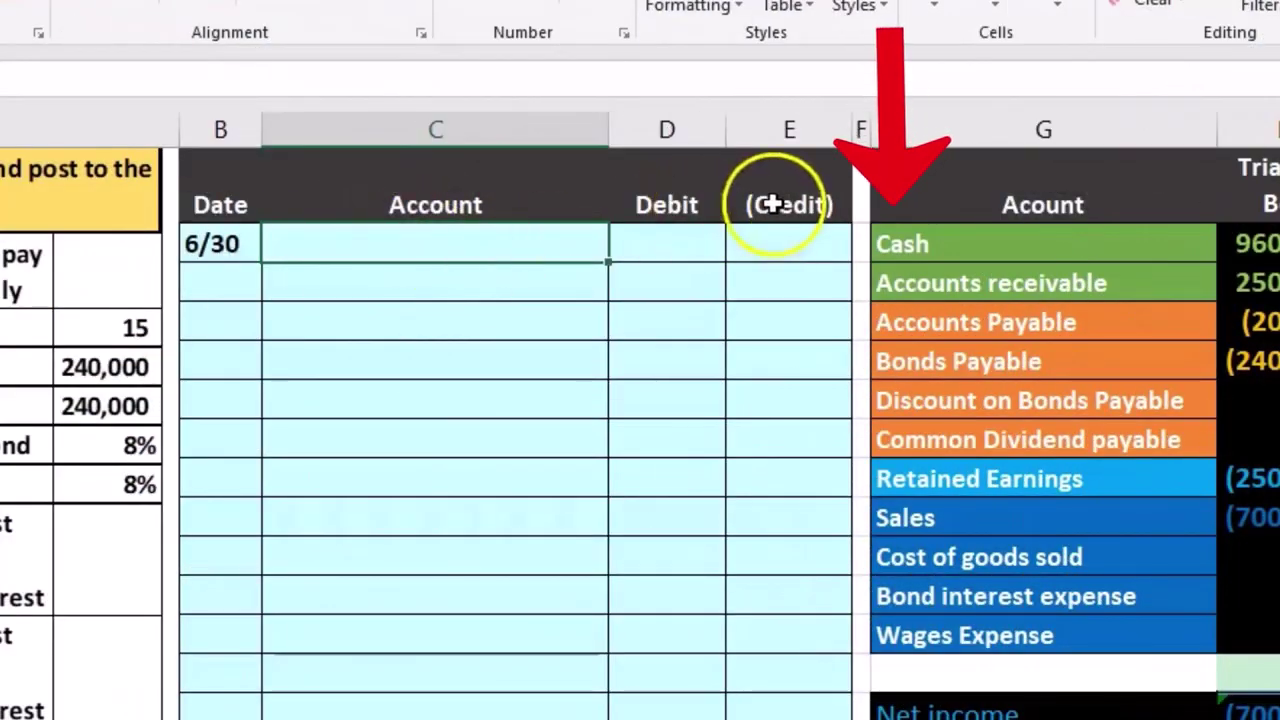
# - Copy the Cash account name from the trial balance into C4 as text matching the journal's formatting, and indent it
pyautogui.click(965, 243)
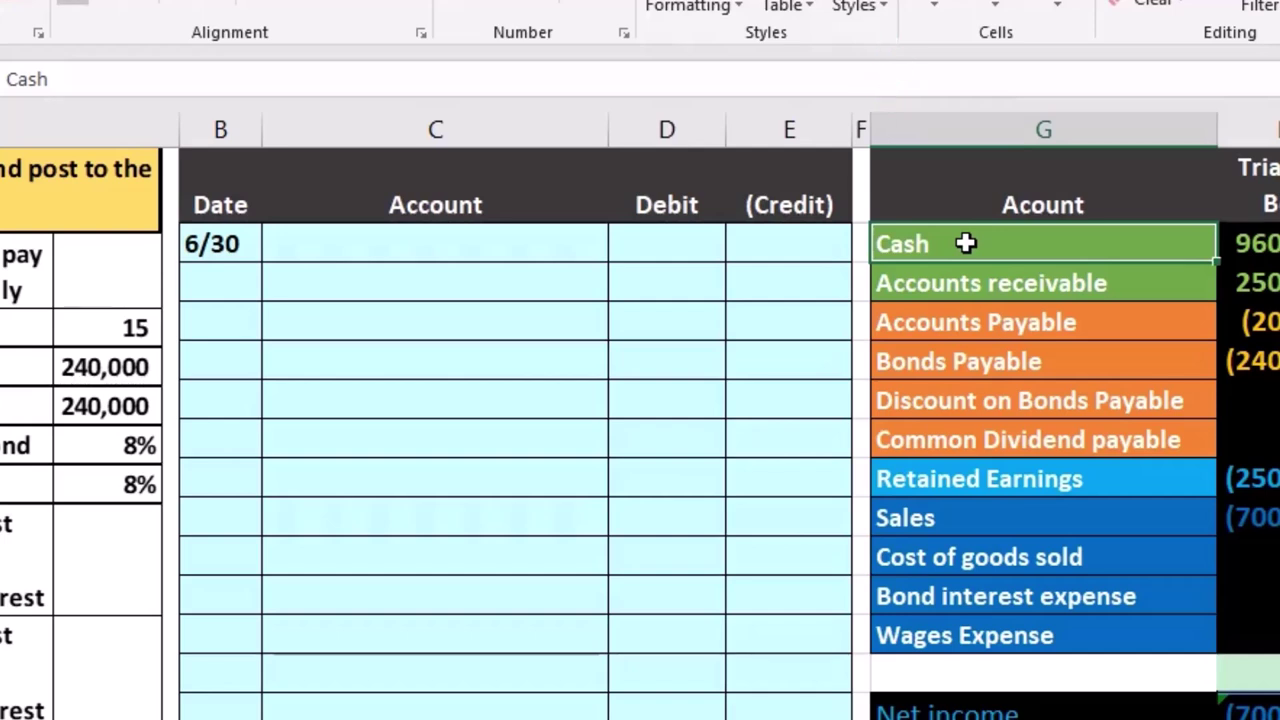
pyautogui.rightClick(965, 243)
pyautogui.click(1000, 296)
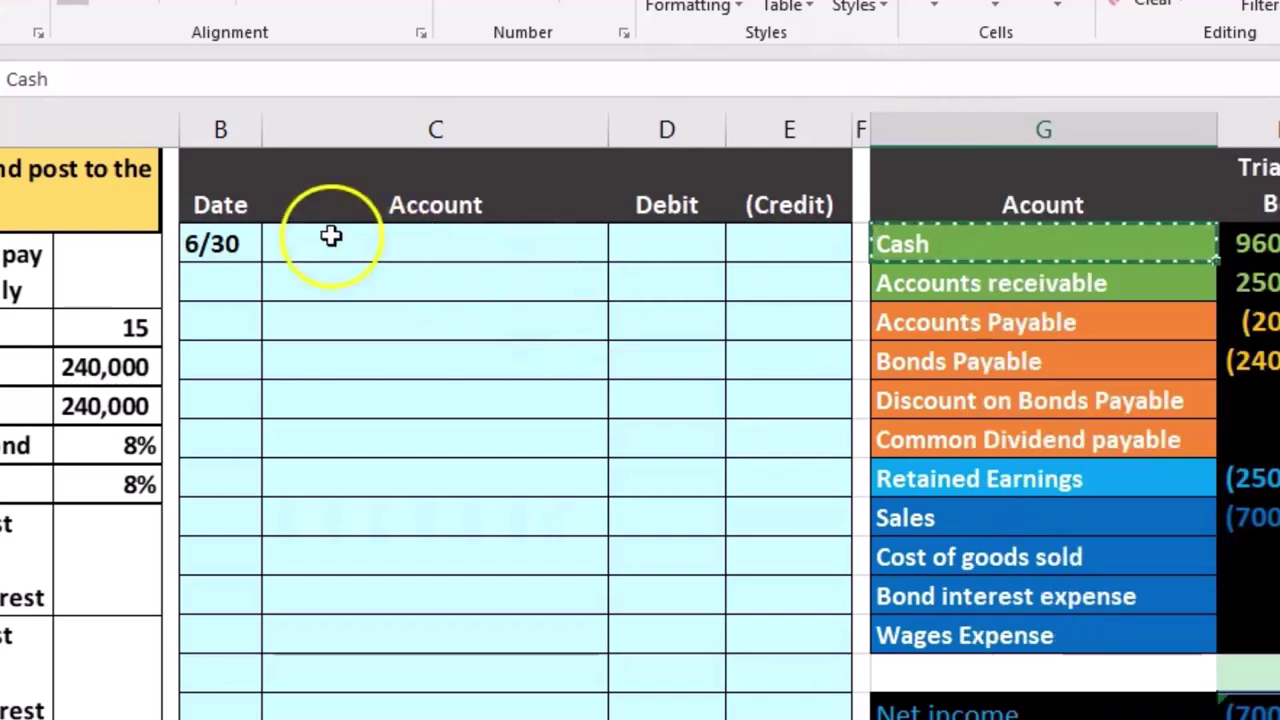
pyautogui.click(286, 274)
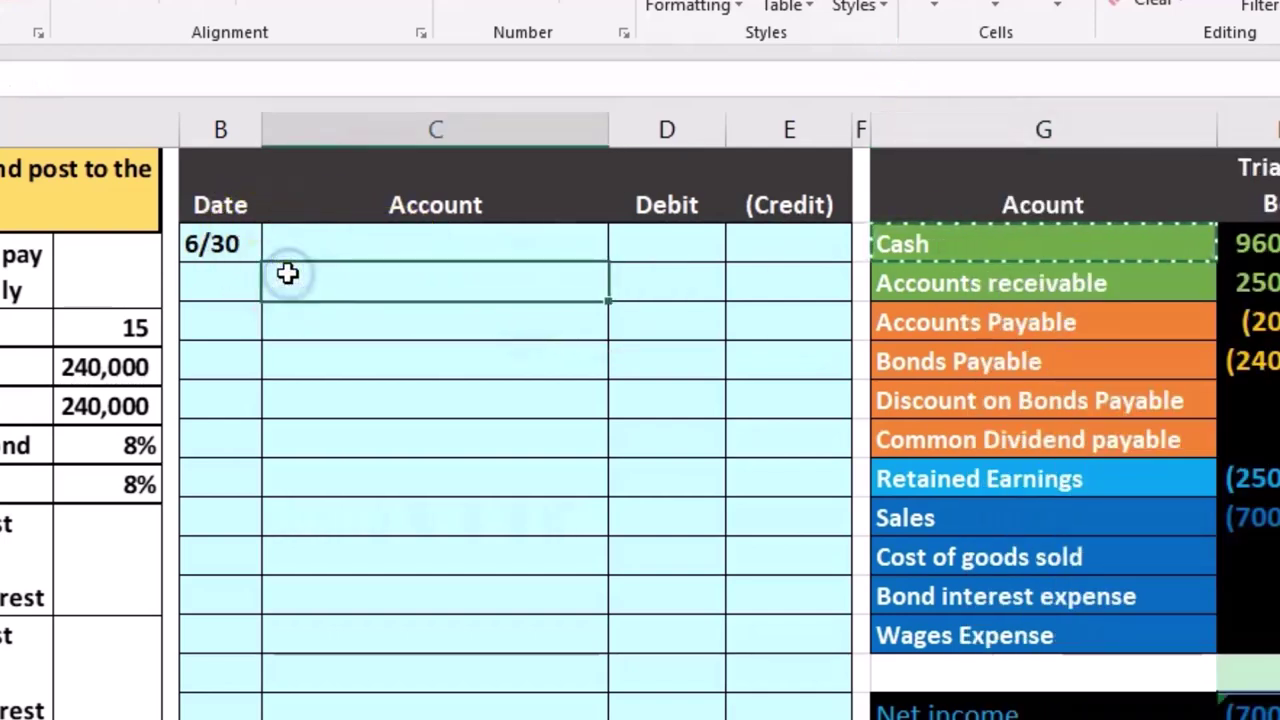
pyautogui.rightClick(287, 274)
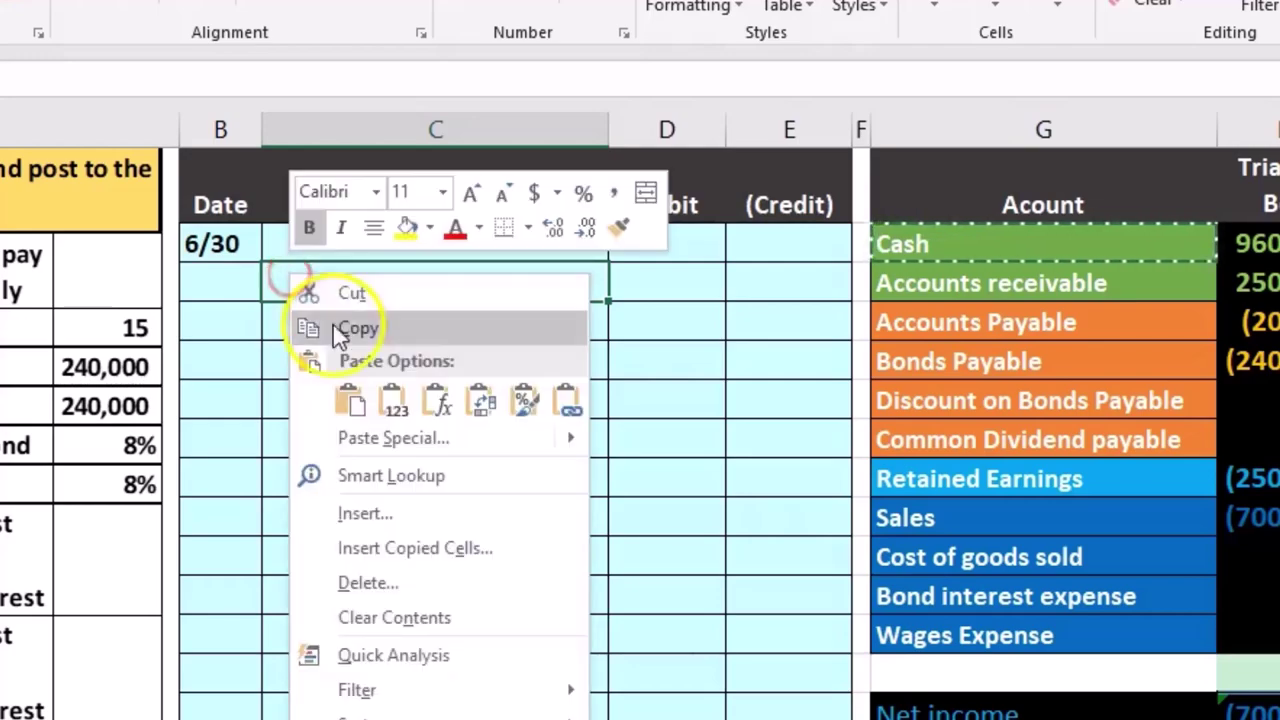
pyautogui.click(323, 332)
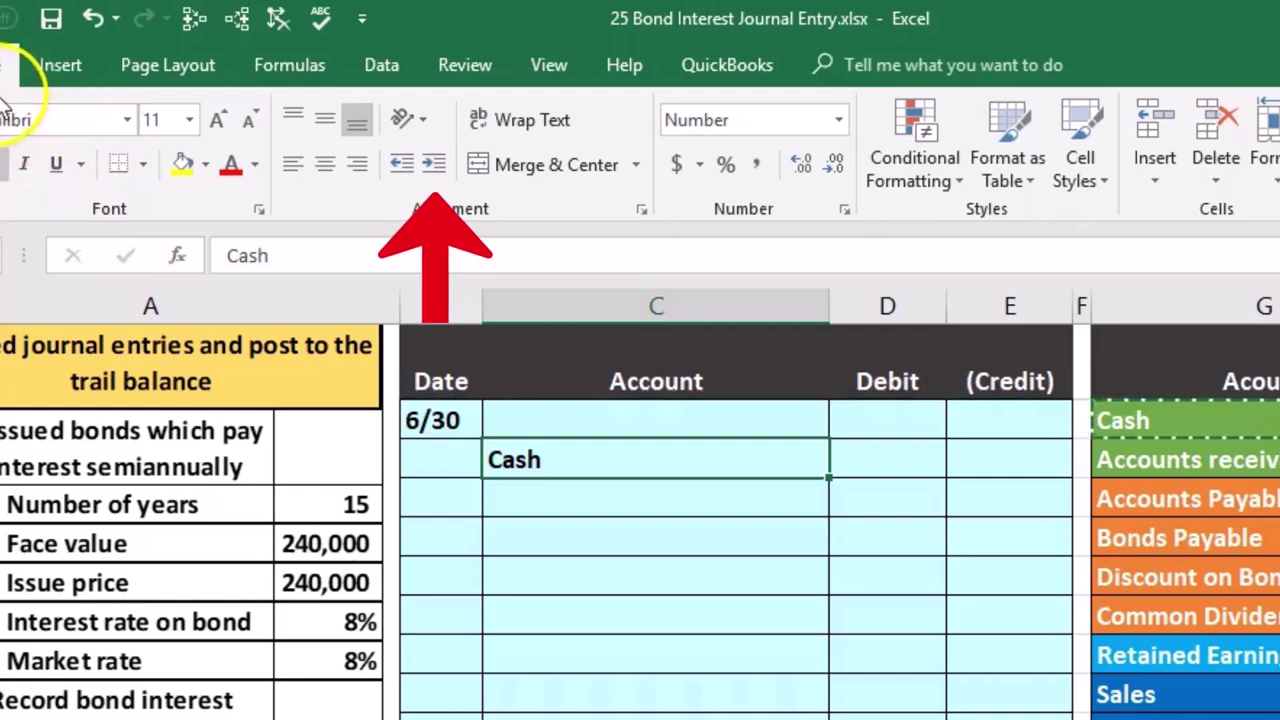
pyautogui.click(444, 176)
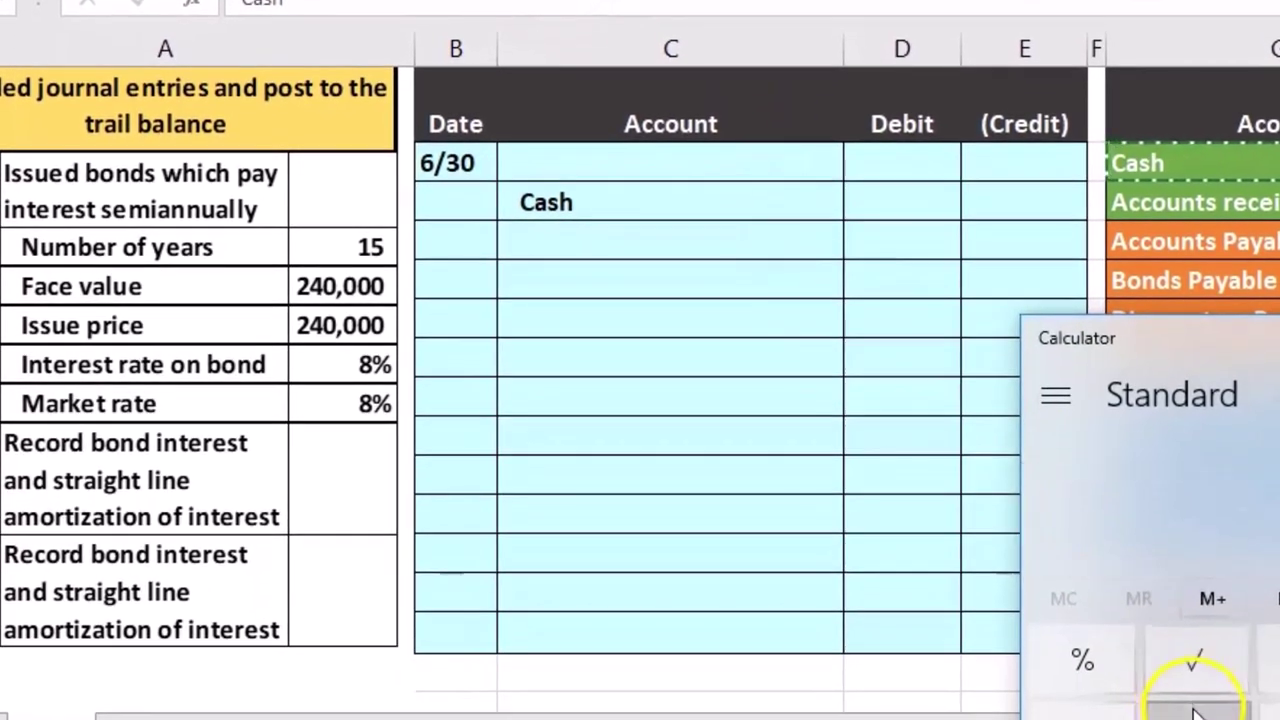
# - Calculate the semiannual bond interest in Calculator as 240,000 × 0.08 ÷ 2
pyautogui.moveTo(1191, 349); pyautogui.dragTo(876, 211)
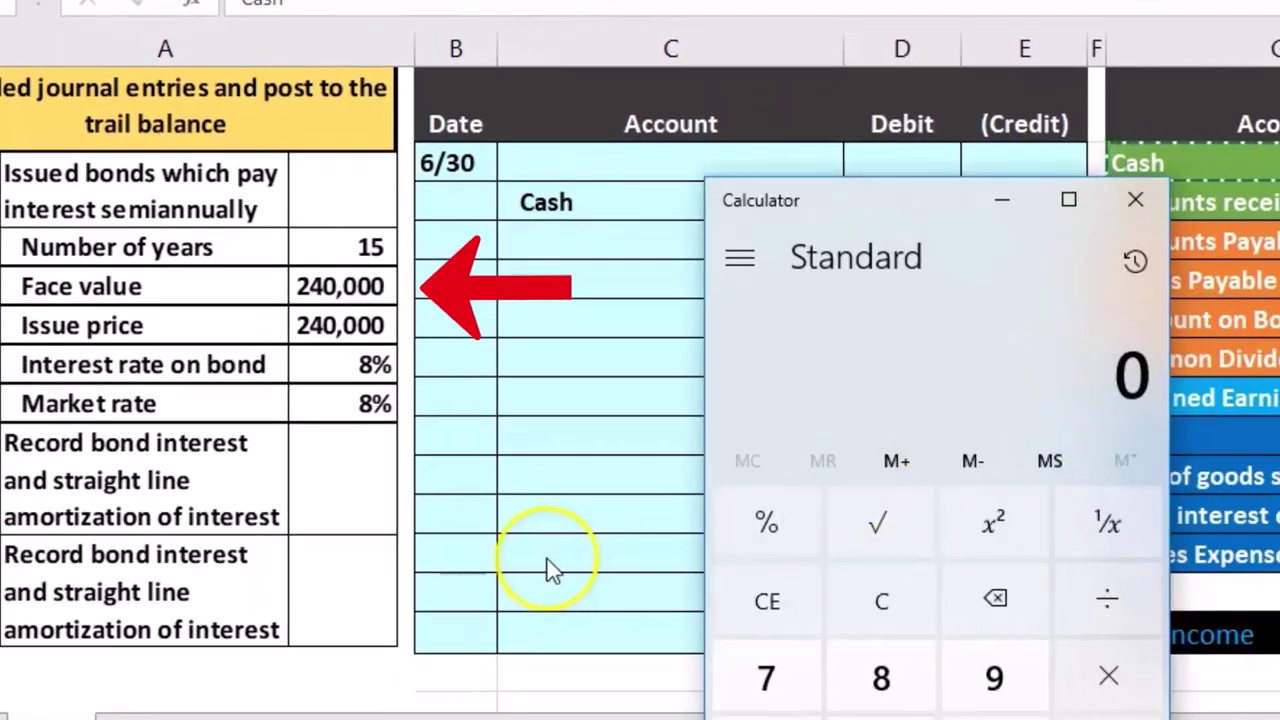
pyautogui.write('0000')
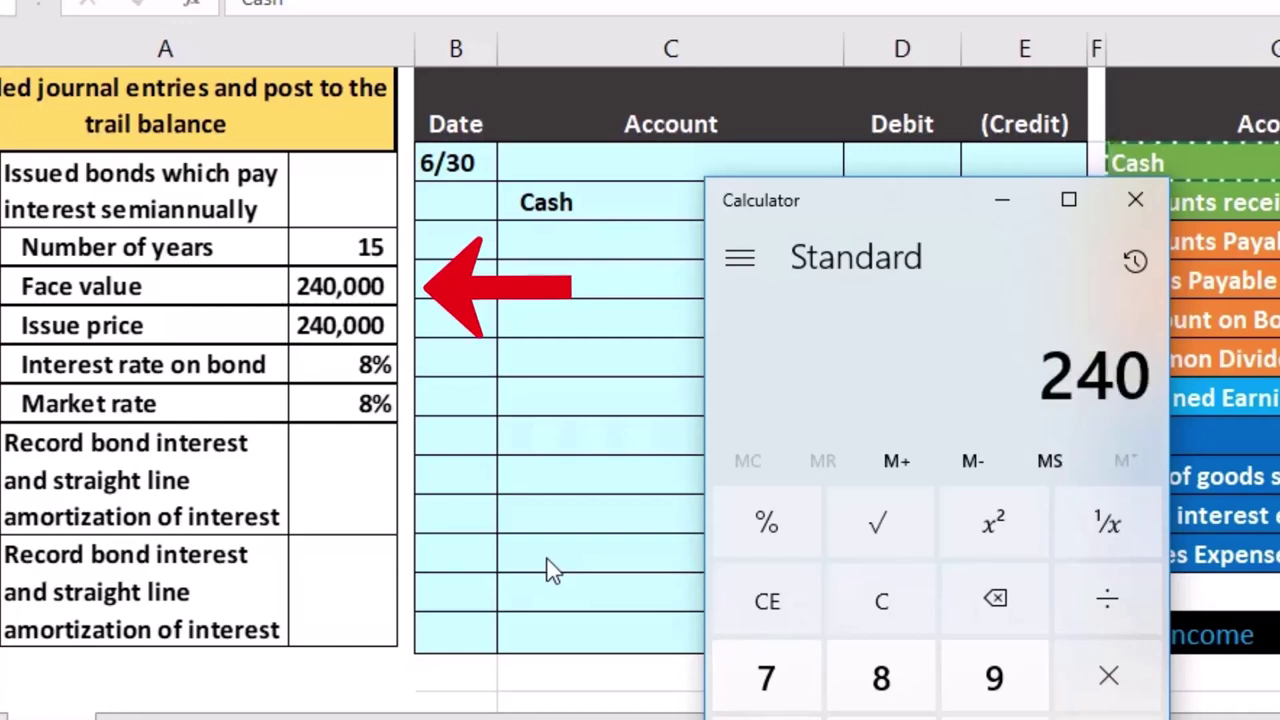
pyautogui.press('*')
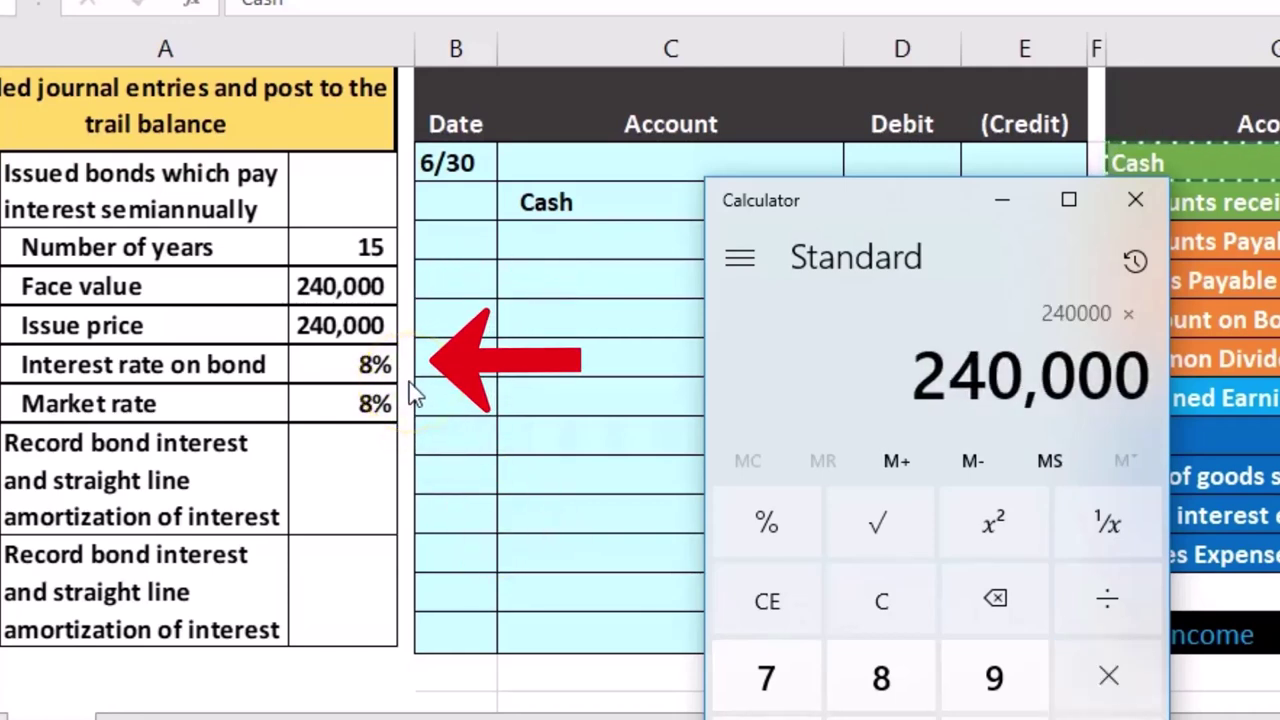
pyautogui.write('.08')
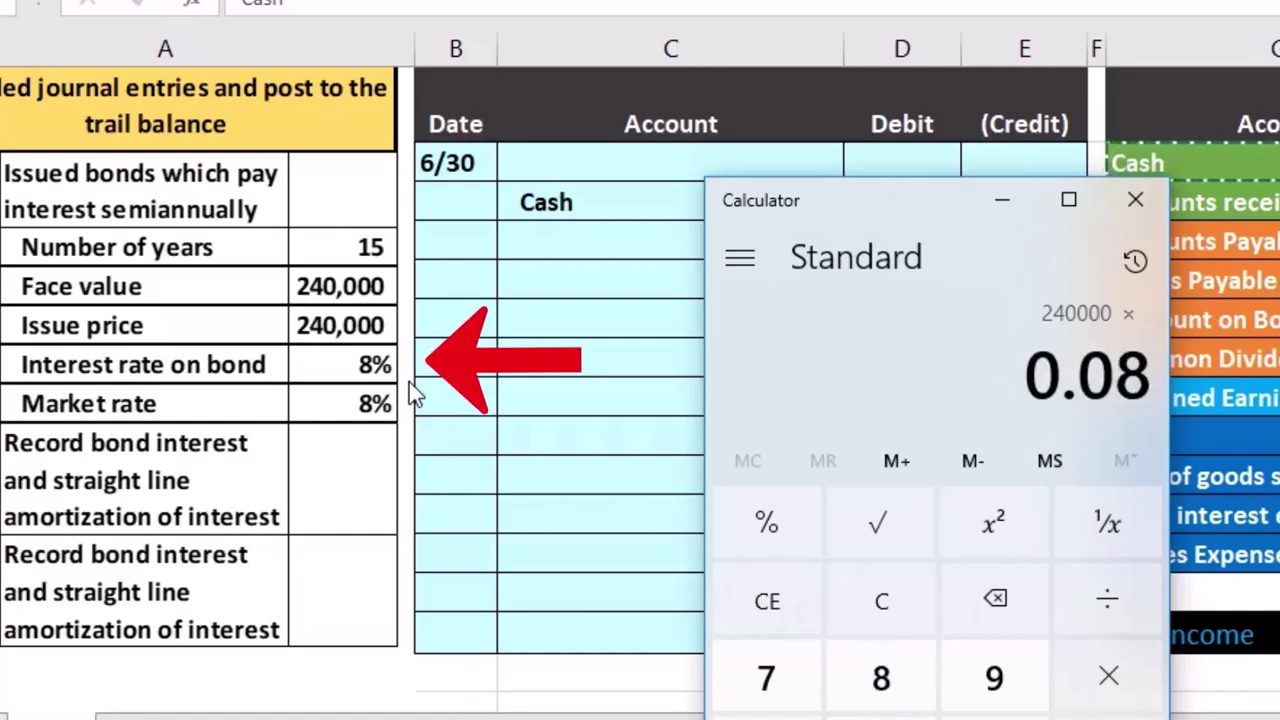
pyautogui.press('Return')
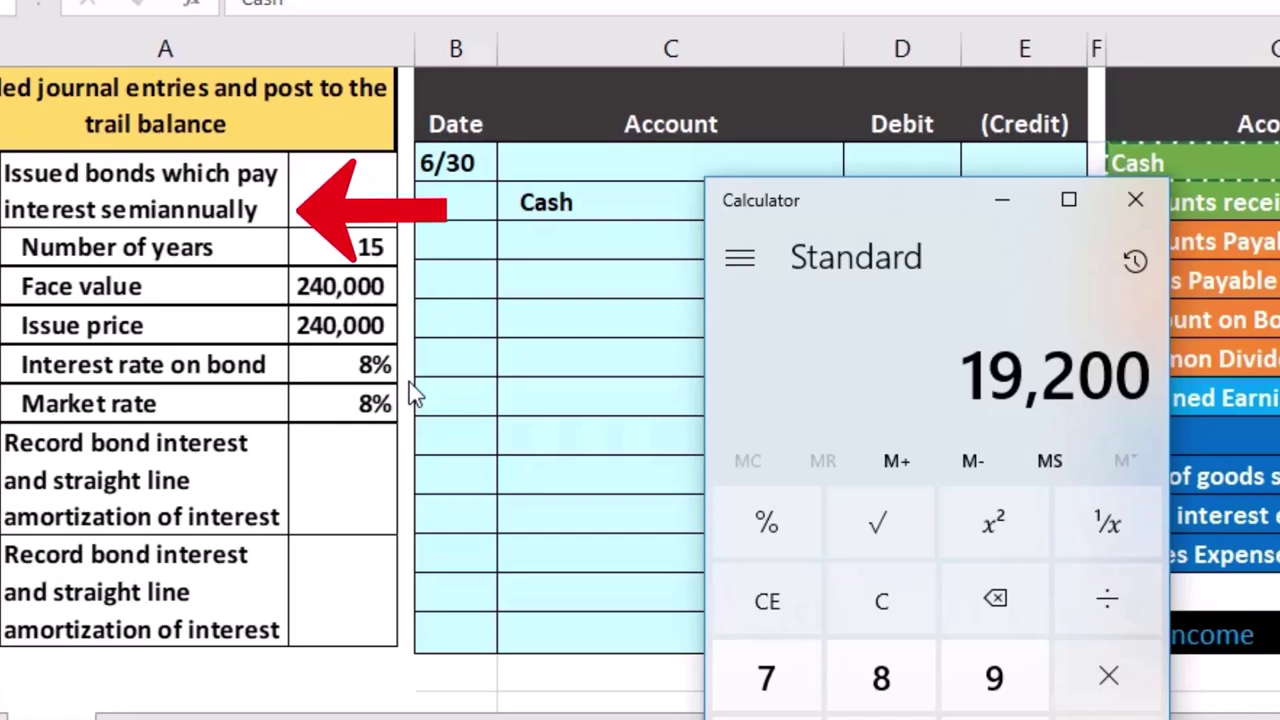
pyautogui.press('/')
pyautogui.write('2')
pyautogui.press('Return')
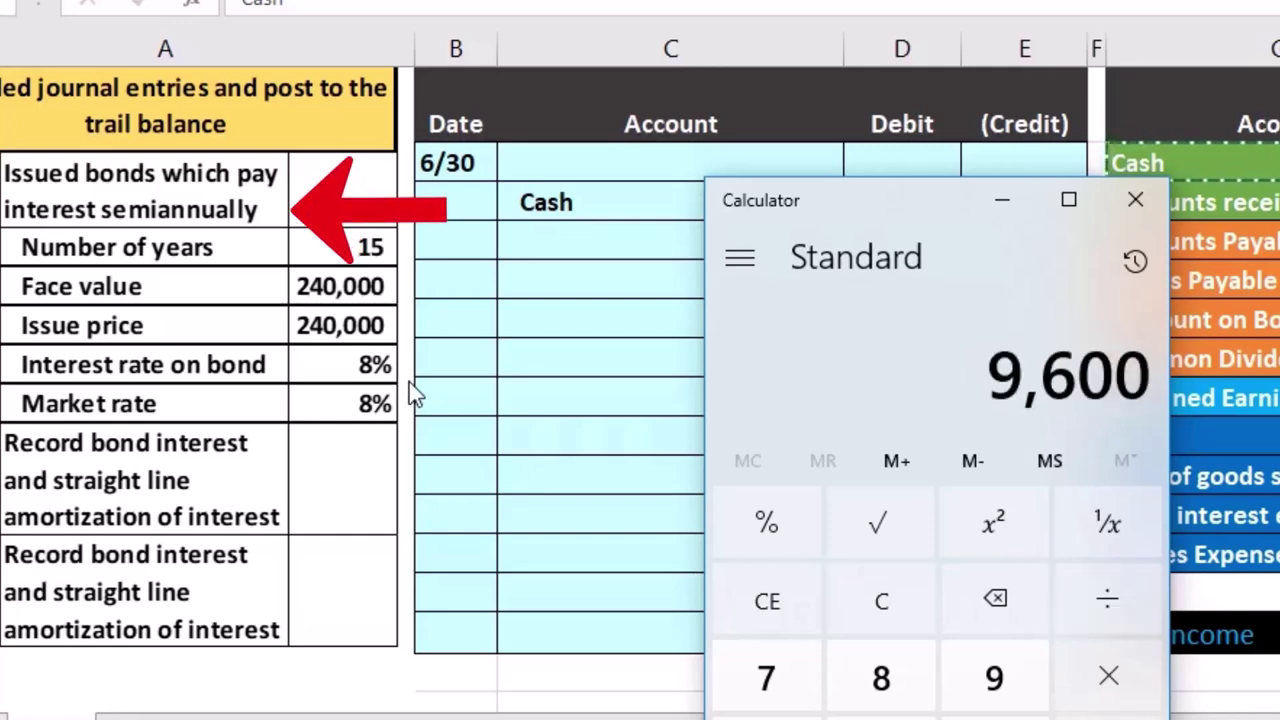
# - Clear the calculation and recompute the interest monthly as 240,000 × 0.08 ÷ 12, multiplied up to six months
pyautogui.click(870, 605)
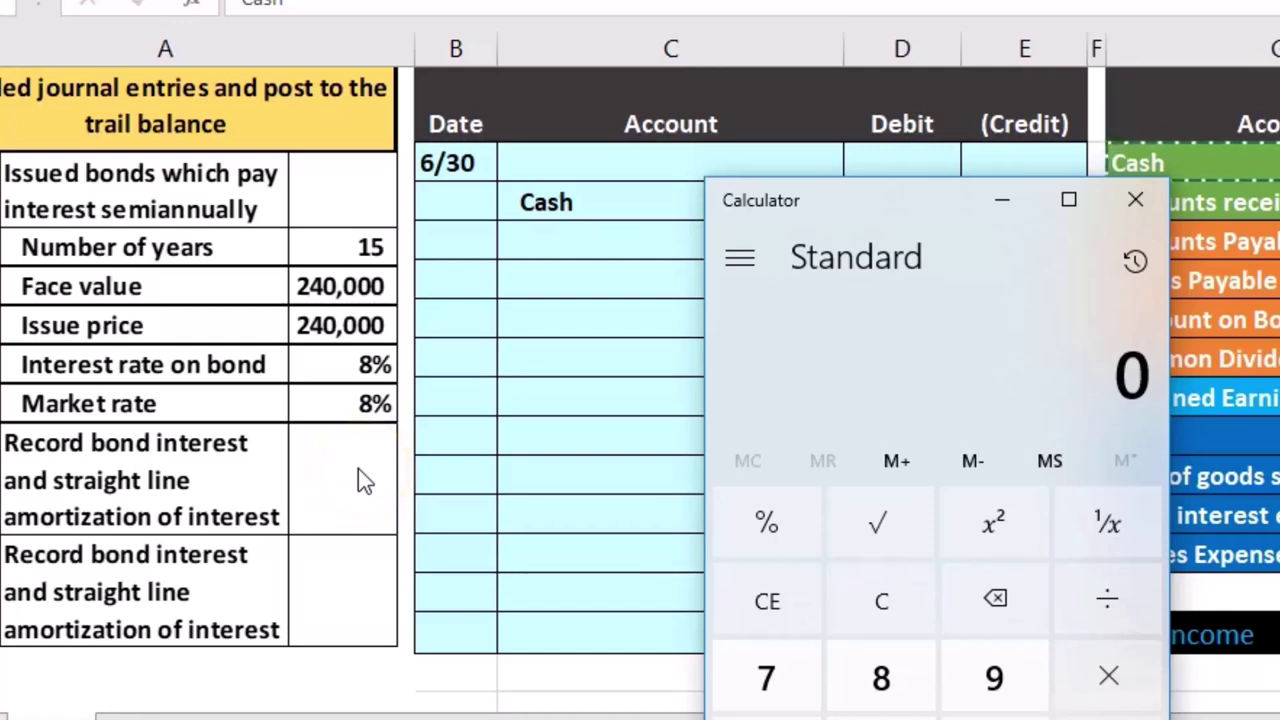
pyautogui.write('240000*.0')
pyautogui.write('8')
pyautogui.press('Return')
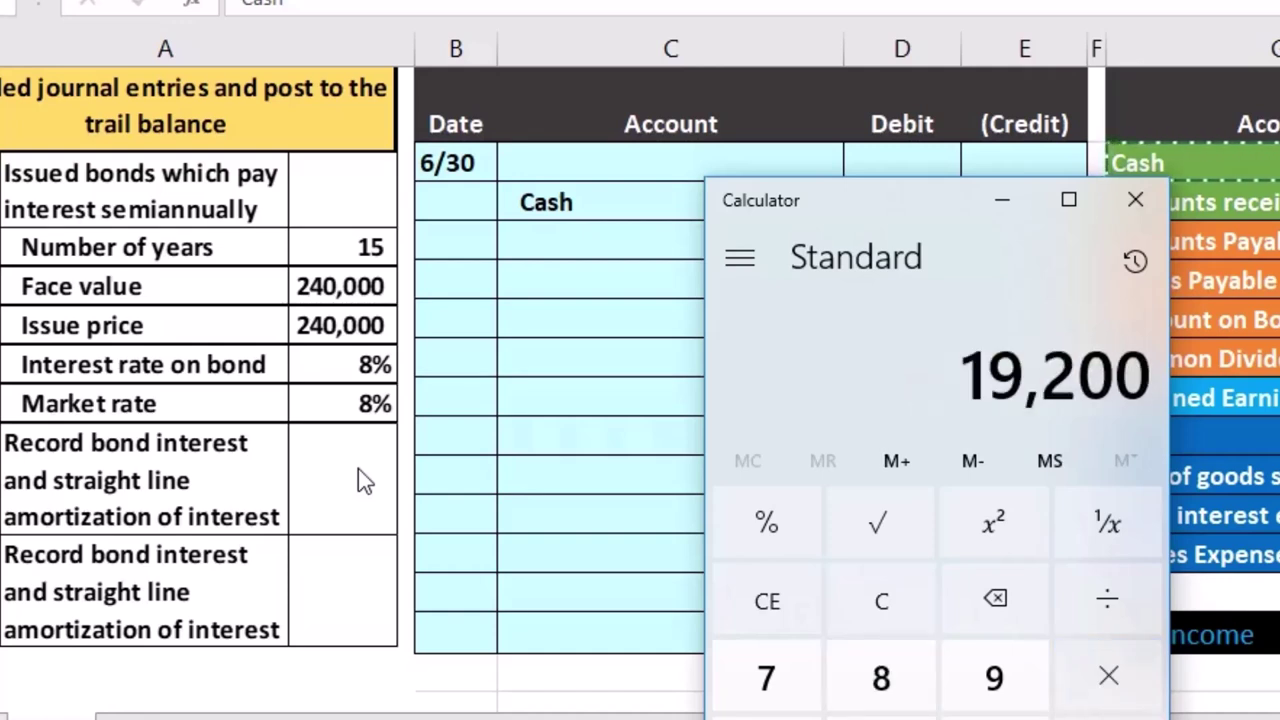
pyautogui.write('/12')
pyautogui.press('Return')
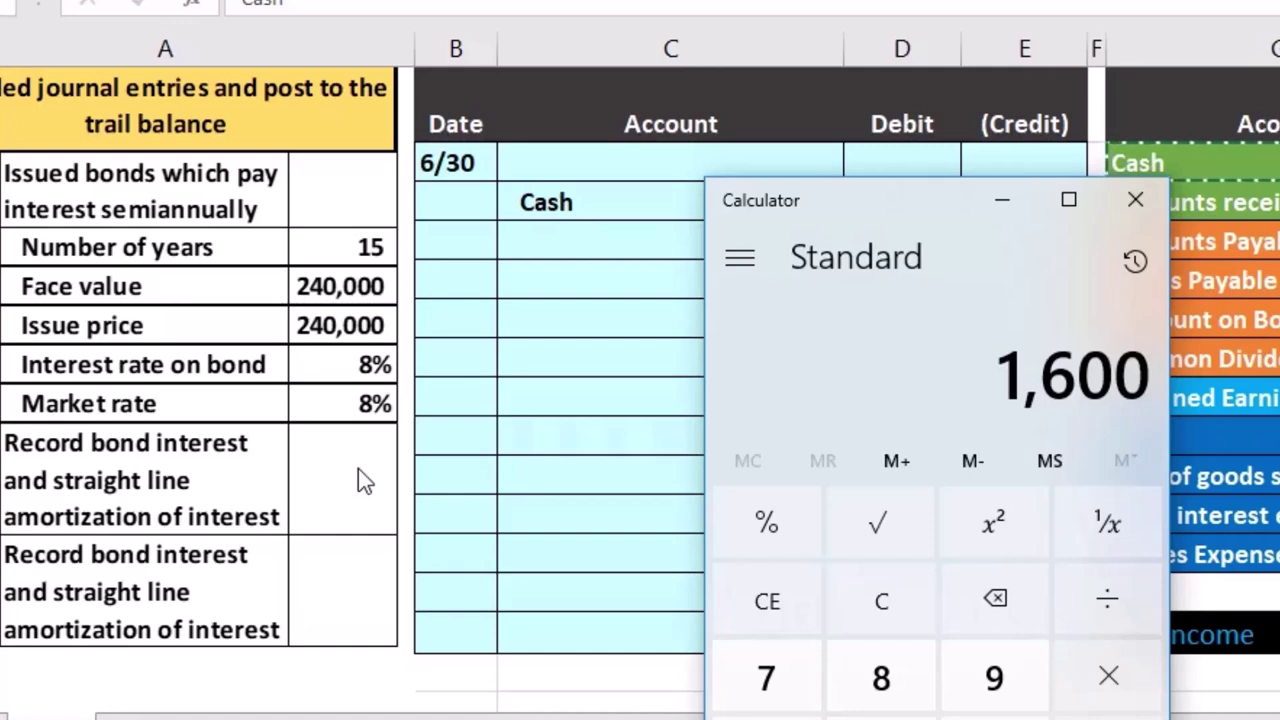
pyautogui.press('Return')
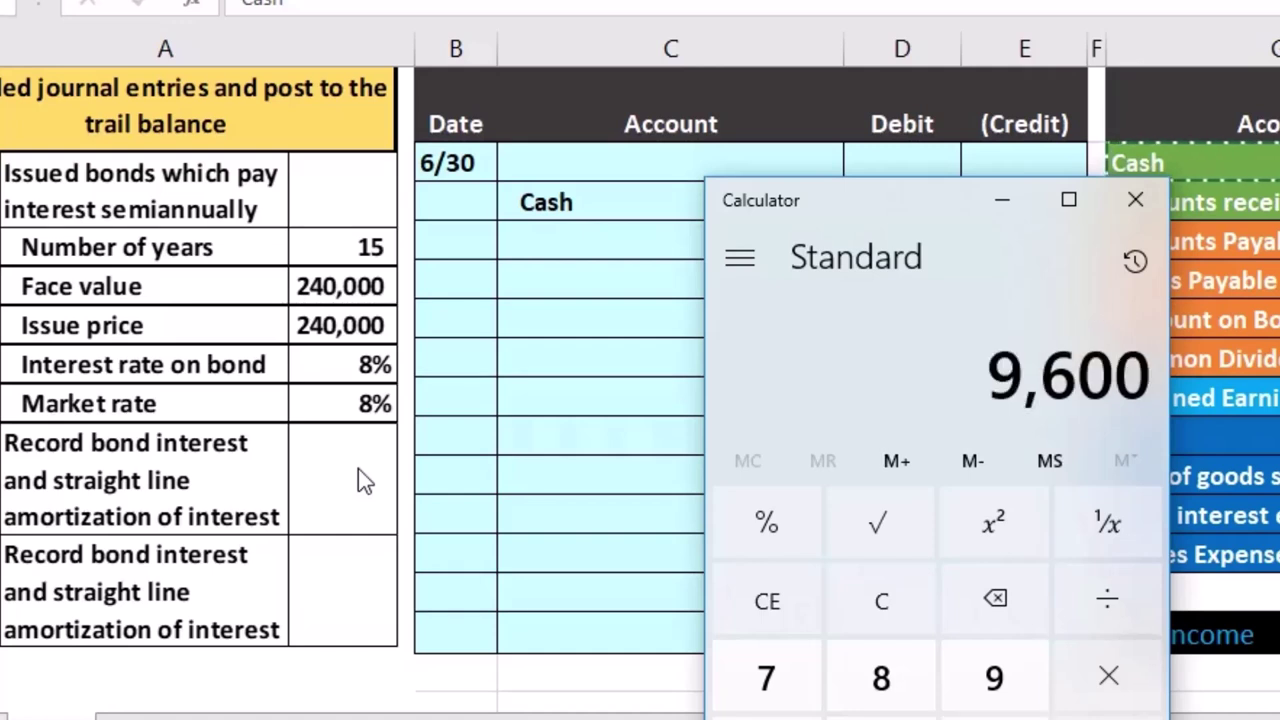
# - Recompute the interest by halving the 0.08 rate and multiplying by 240,000, and close Calculator
pyautogui.click(881, 601)
pyautogui.write('.08')
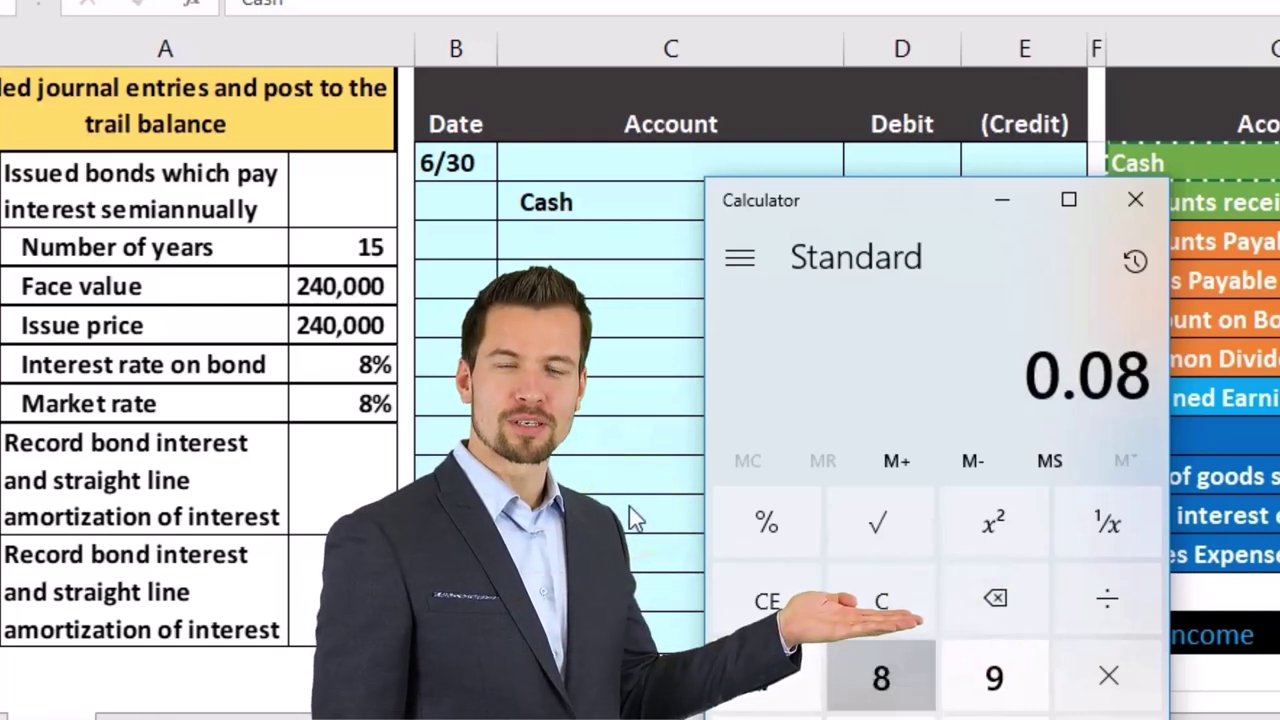
pyautogui.press('/')
pyautogui.write('2')
pyautogui.press('Return')
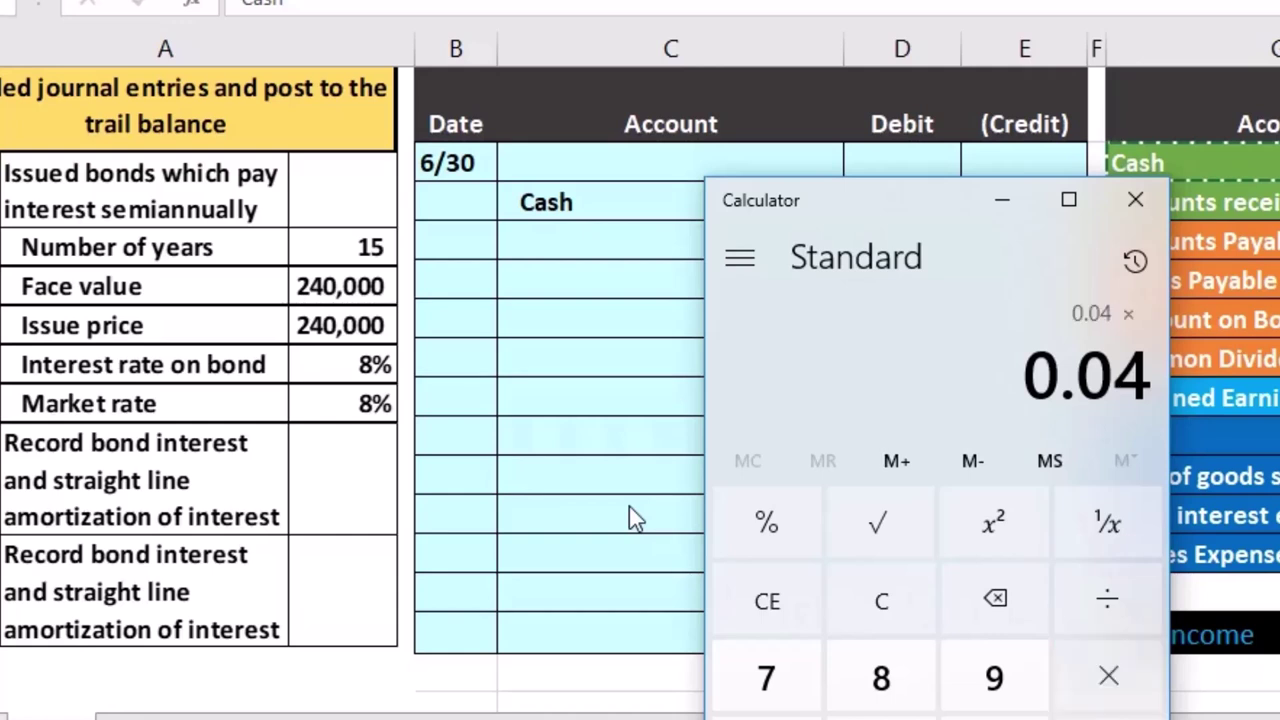
pyautogui.write('000')
pyautogui.press('Return')
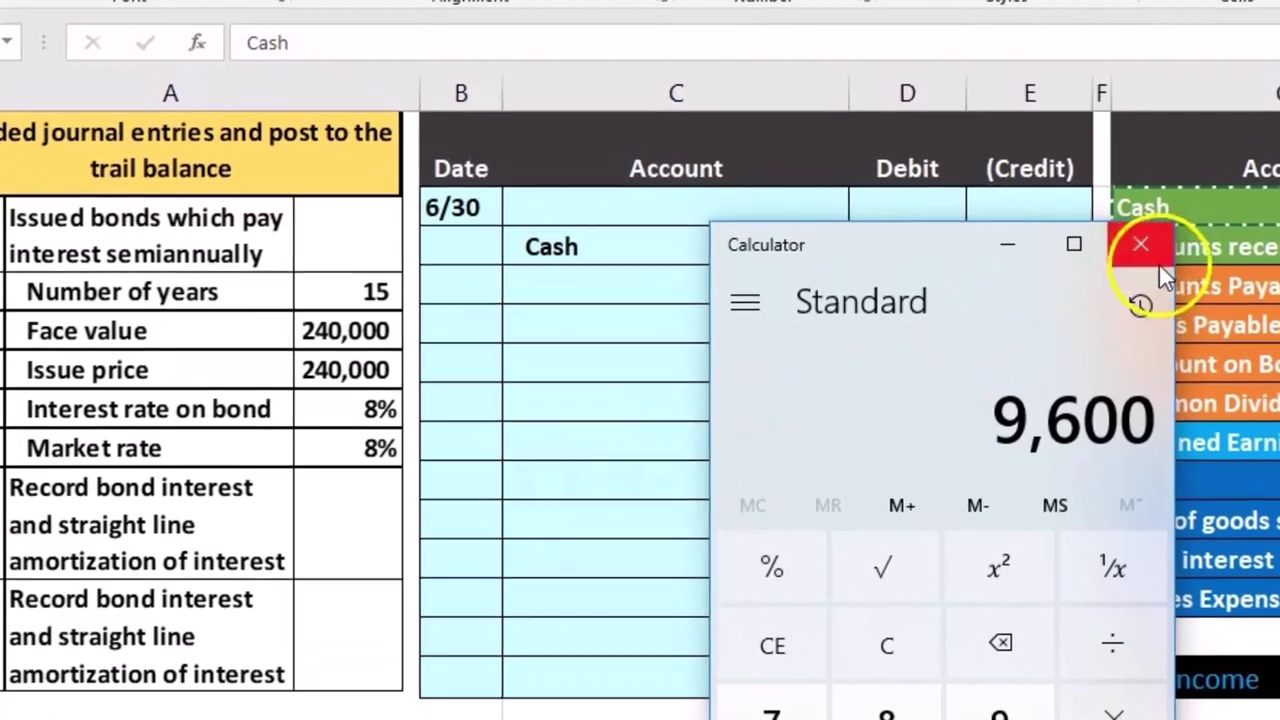
pyautogui.click(1135, 200)
# - Enter the Cash credit in E4 as a negative calculation of half a year's interest on 240000 at .08
pyautogui.click(1009, 296)
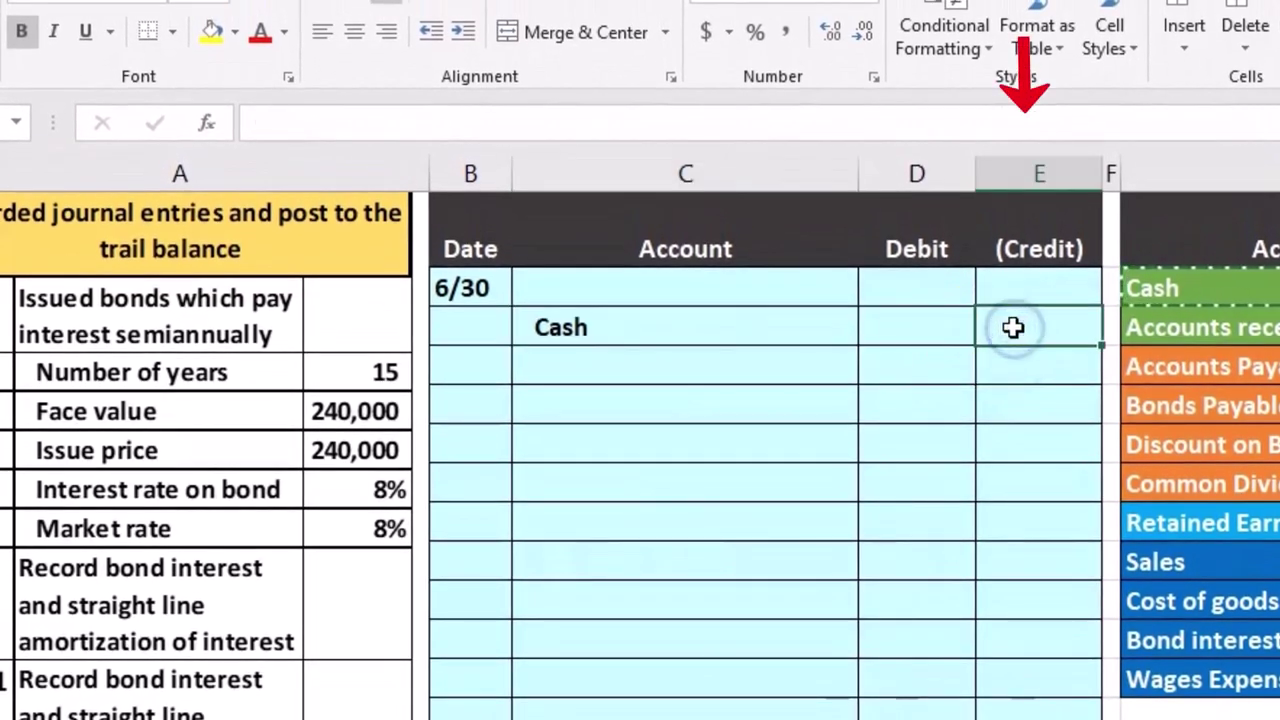
pyautogui.doubleClick(1013, 327)
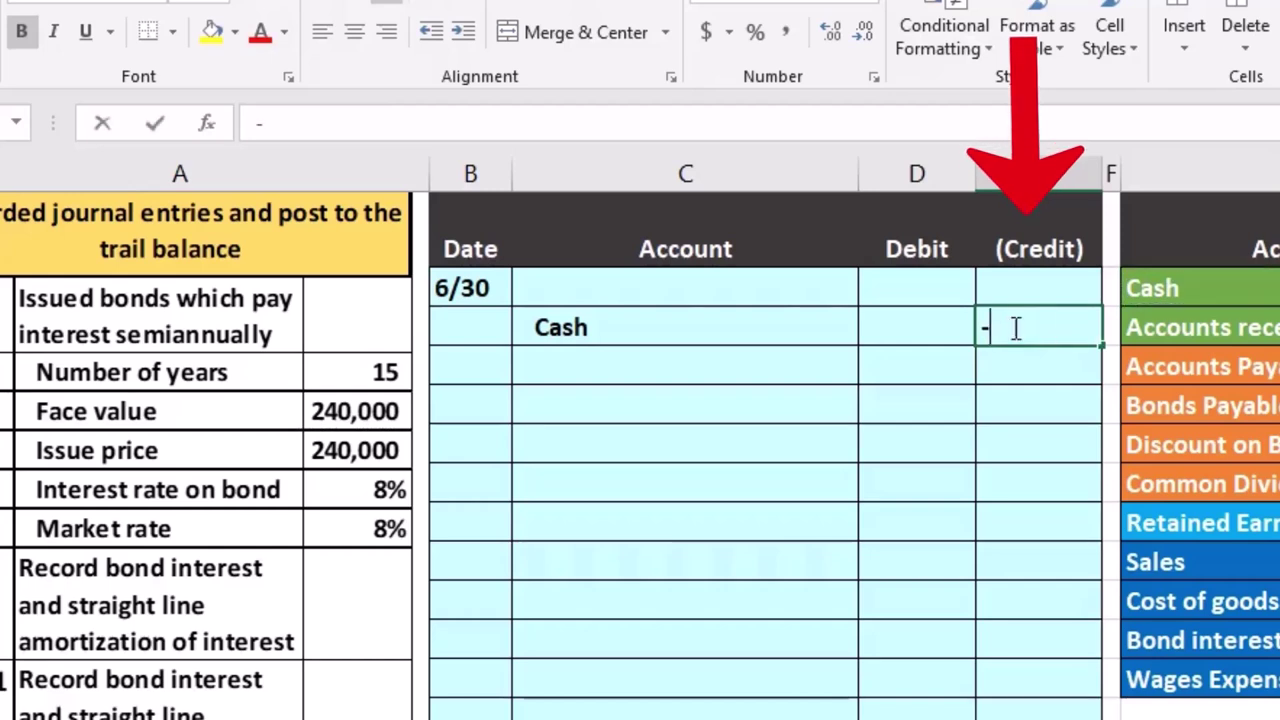
pyautogui.write('-240000')
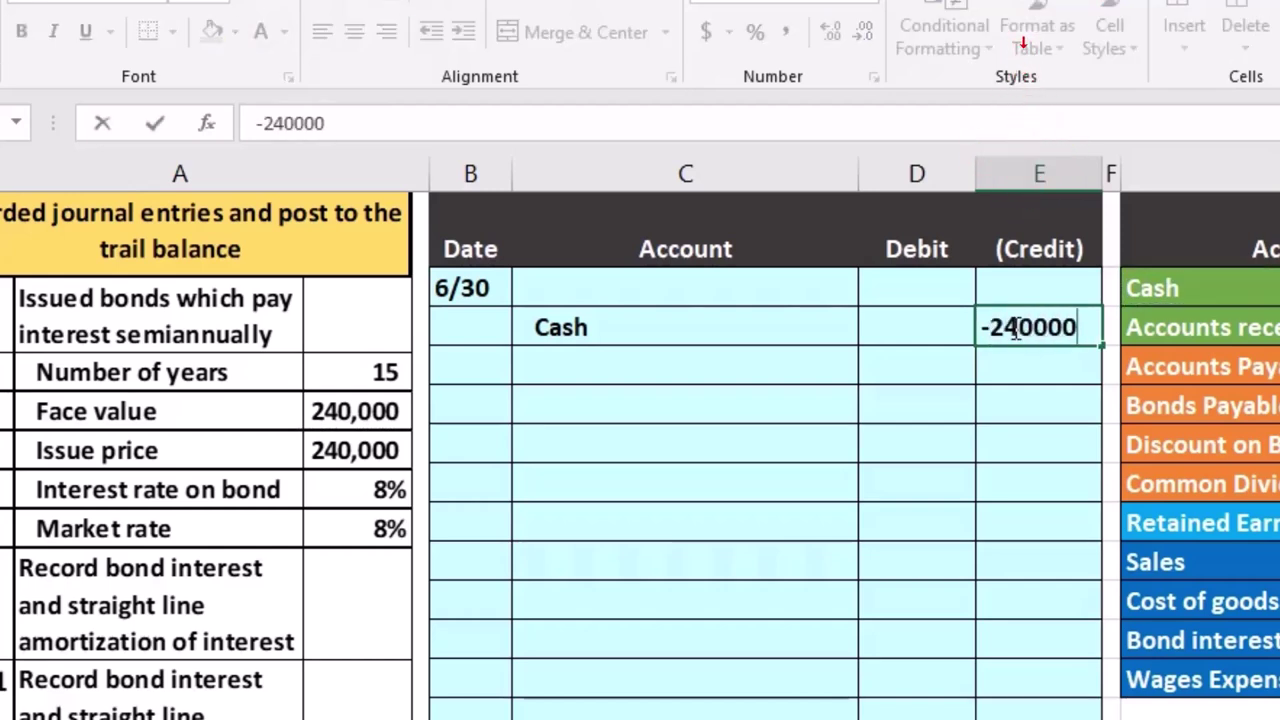
pyautogui.write('*.08')
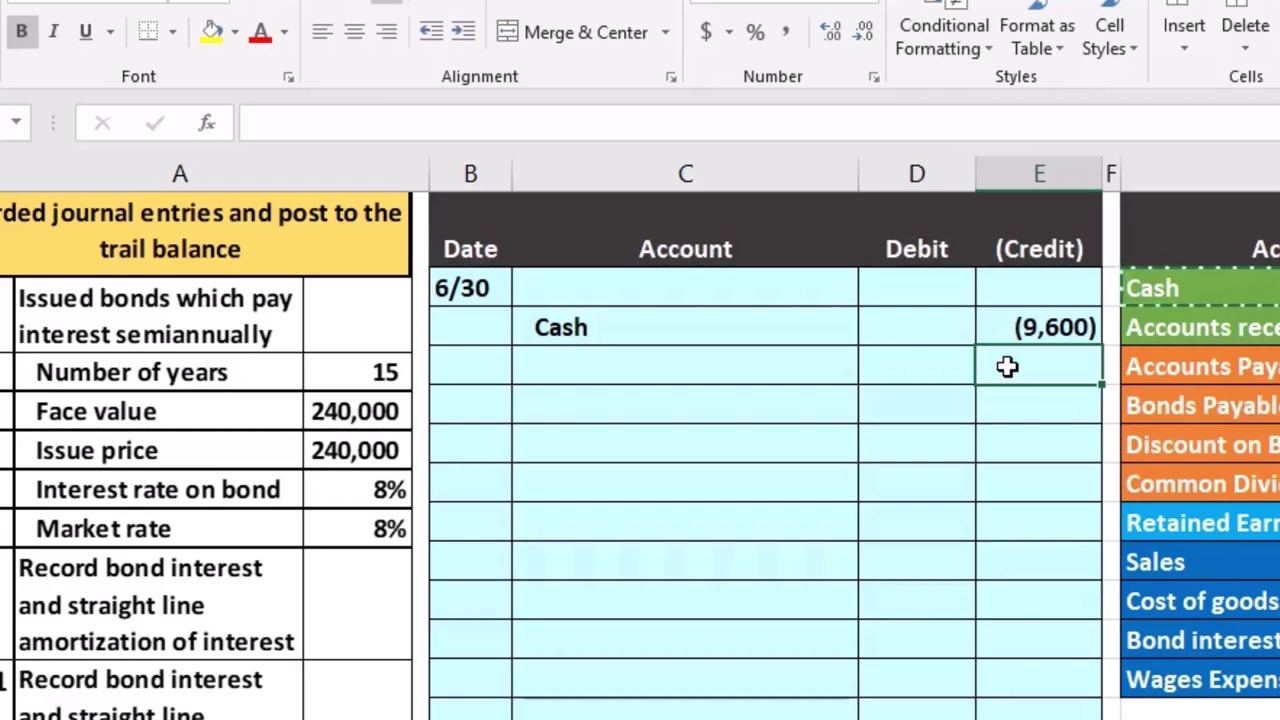
# - Enter the matching debit in D3 as the negative of the Cash credit in E4
pyautogui.press('Up')
pyautogui.press('Up')
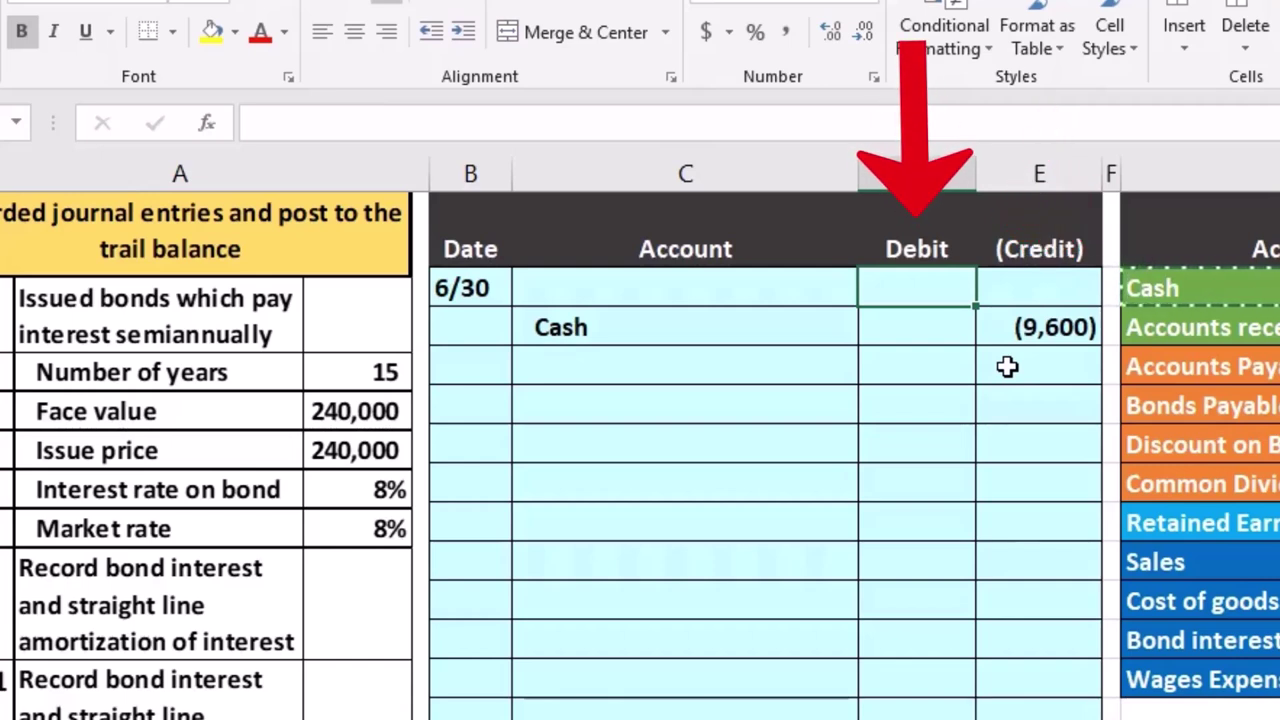
pyautogui.write('-')
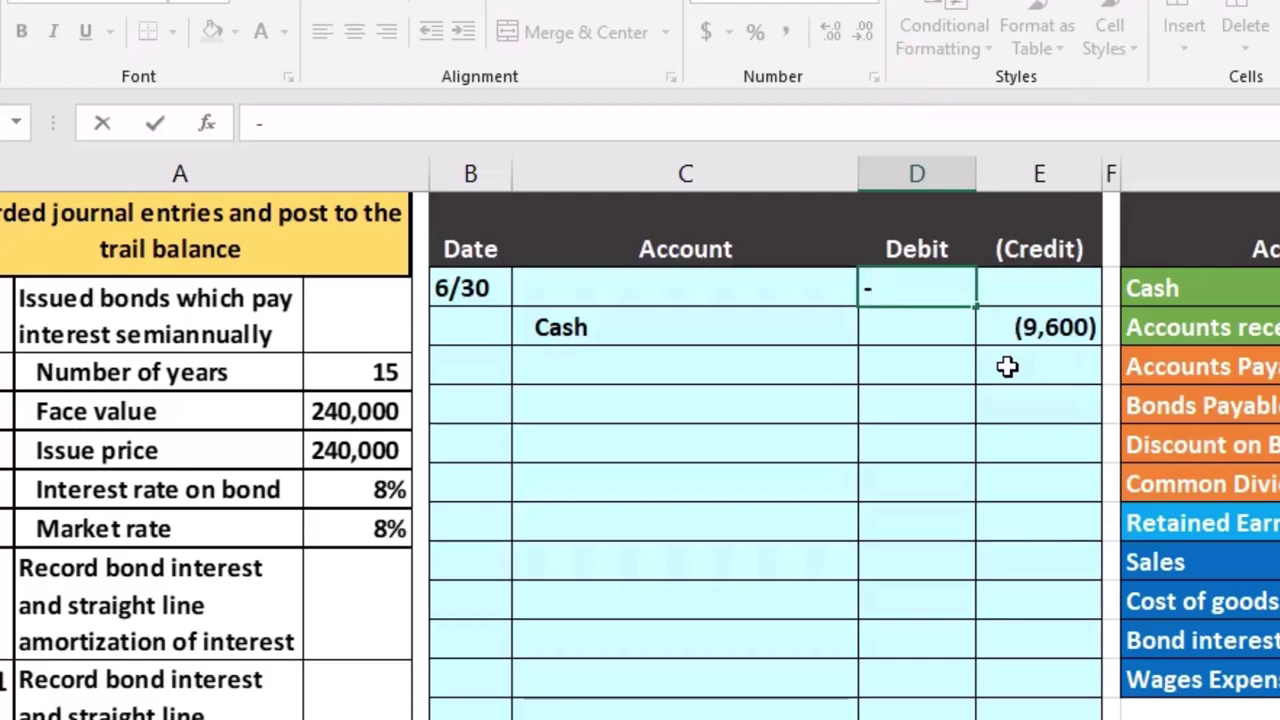
pyautogui.click(1029, 340)
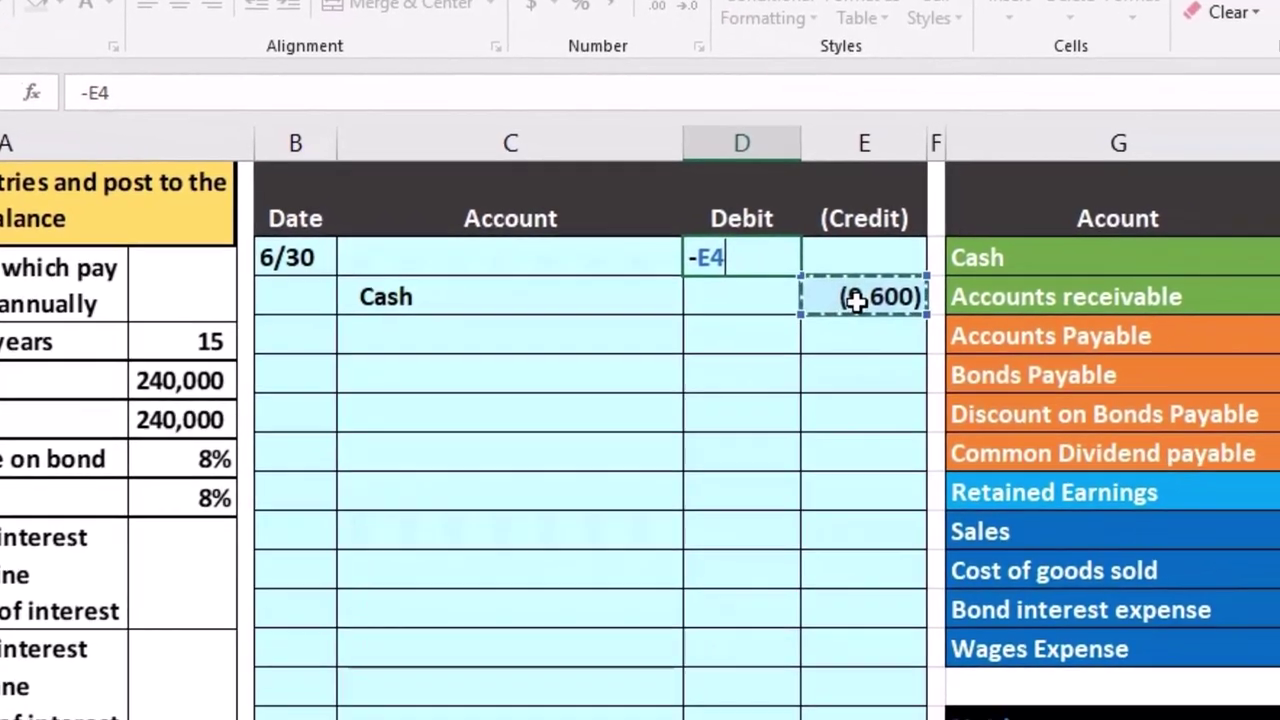
pyautogui.press('Return')
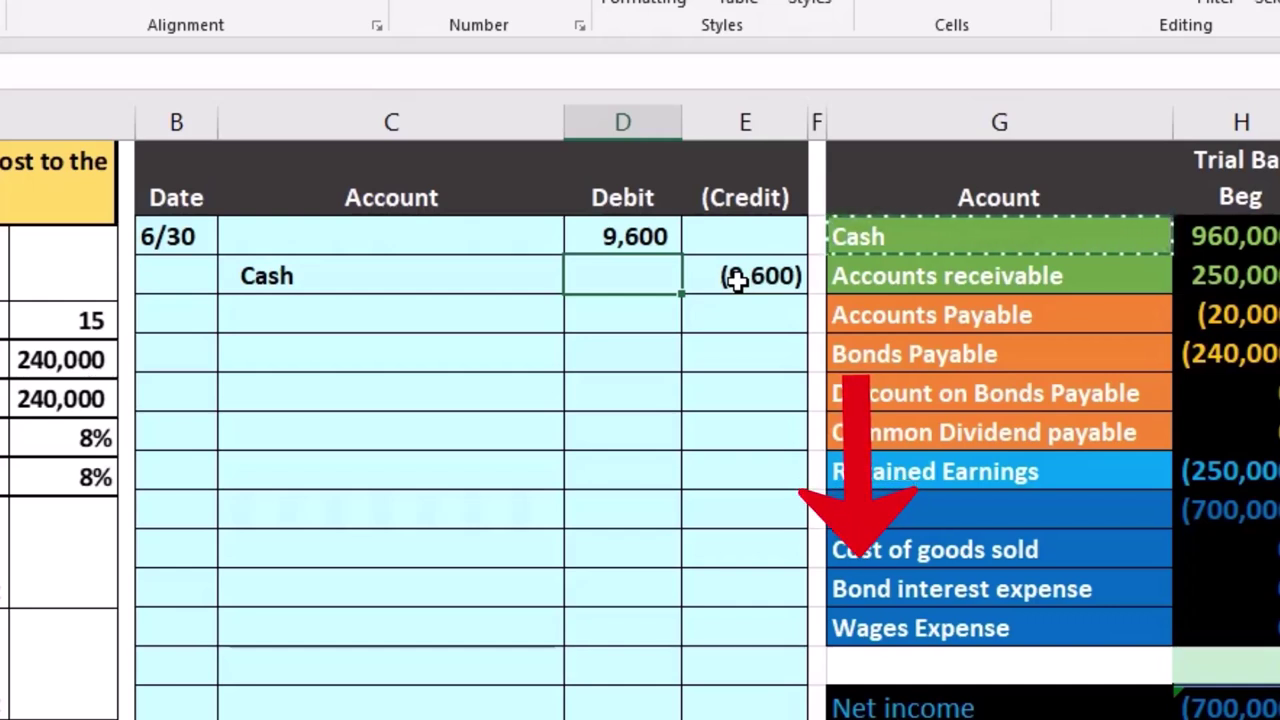
# - Copy the Bond interest expense account name from the trial balance into C3 as values only
pyautogui.click(874, 578)
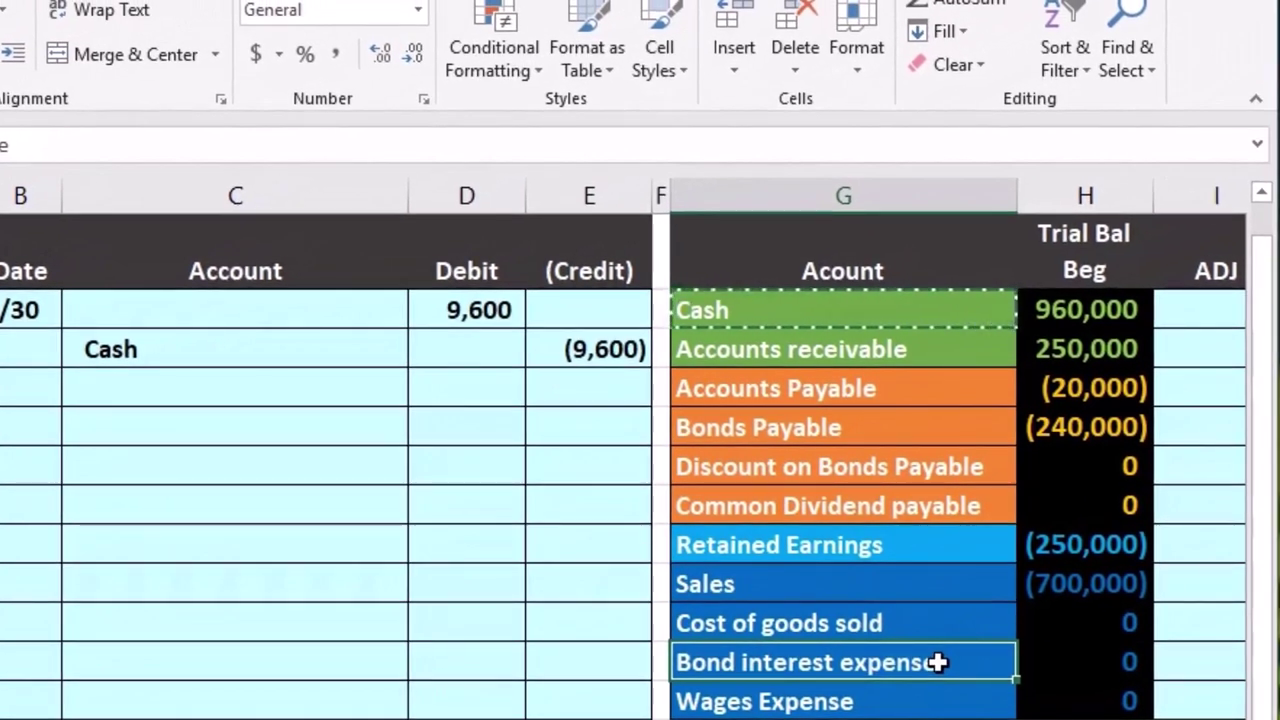
pyautogui.rightClick(937, 662)
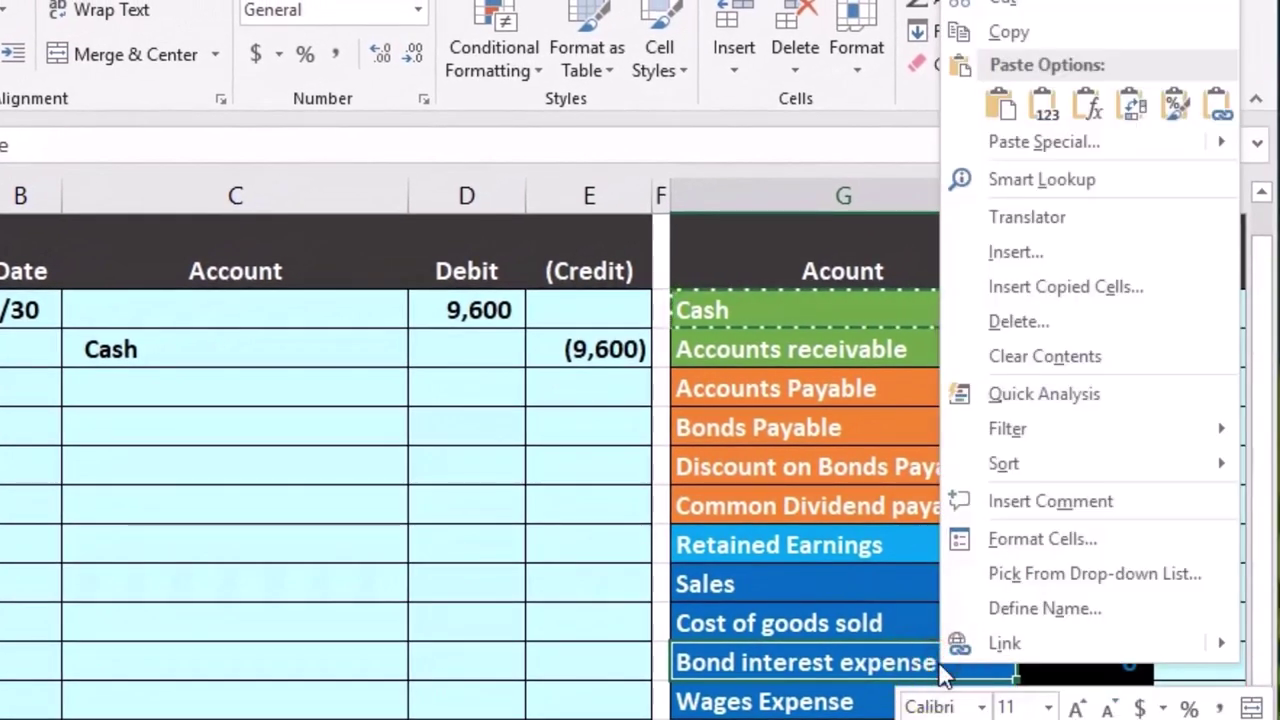
pyautogui.click(1008, 31)
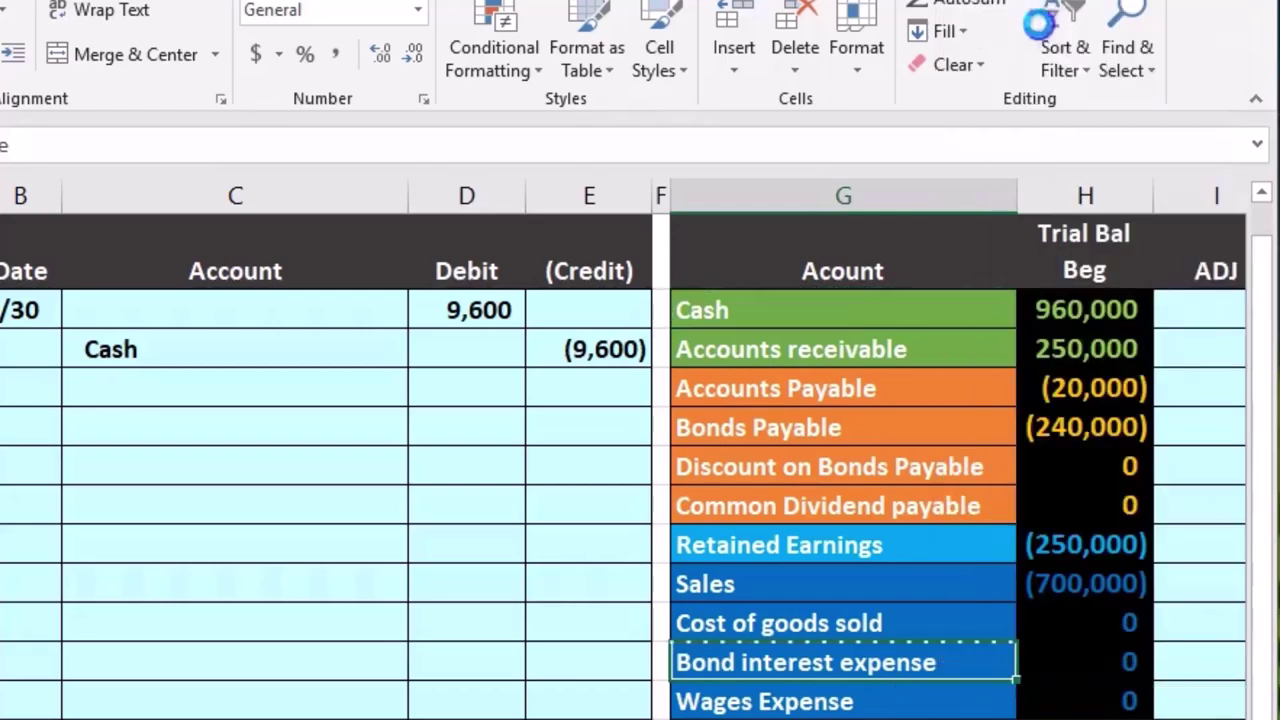
pyautogui.click(111, 310)
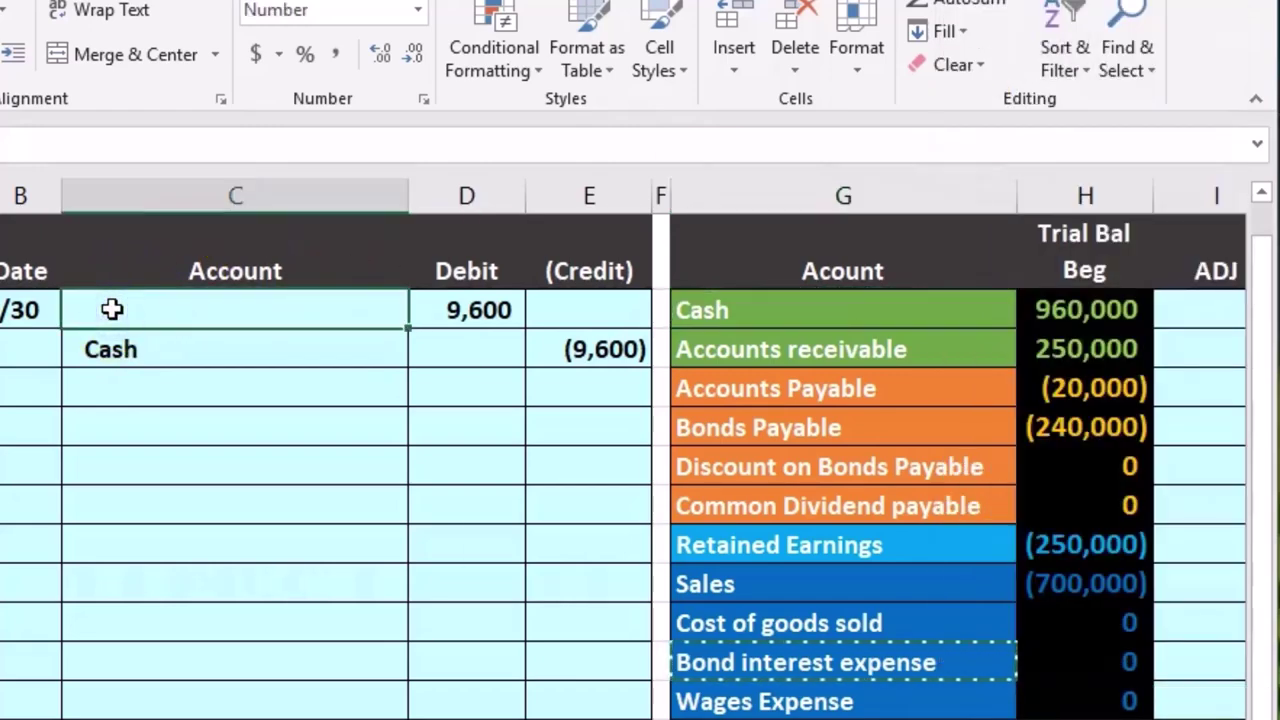
pyautogui.rightClick(111, 310)
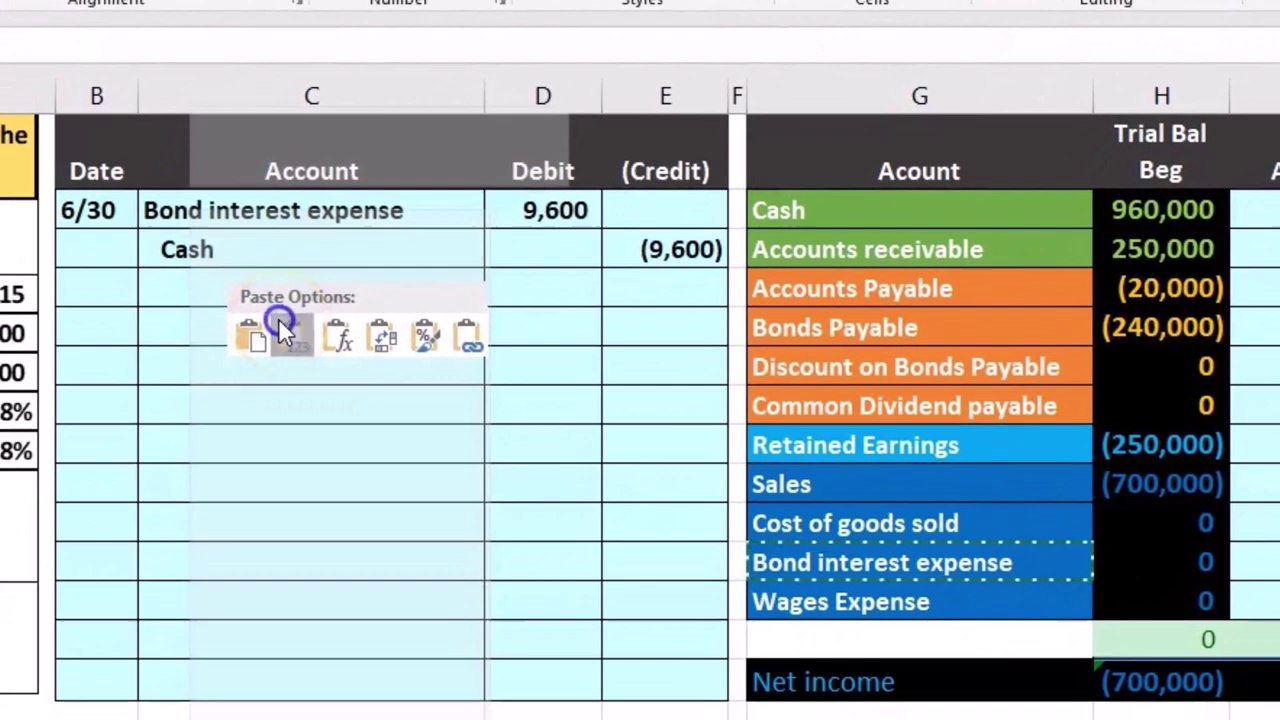
pyautogui.click(252, 385)
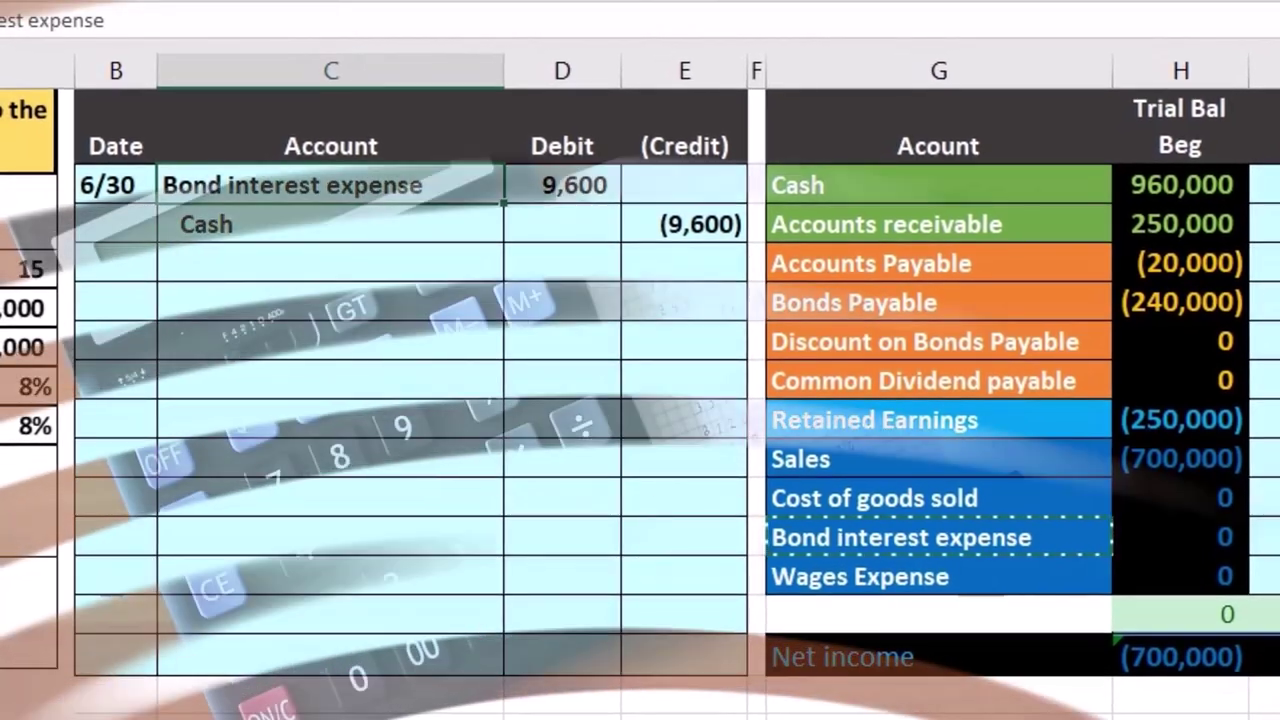
# - Post the bond interest debit to the trial balance by linking the Bond interest expense adjustment in I12 to D3
pyautogui.hscroll(5, 1138, 507)
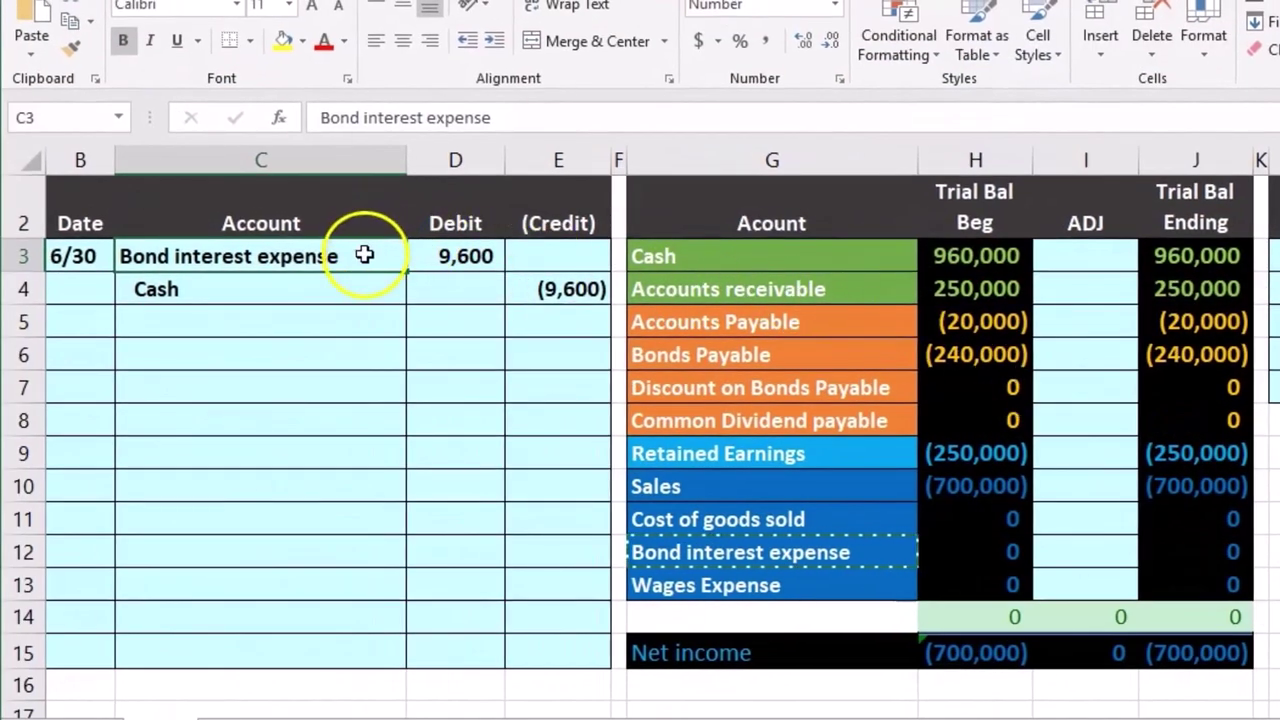
pyautogui.moveTo(364, 256); pyautogui.dragTo(432, 261)
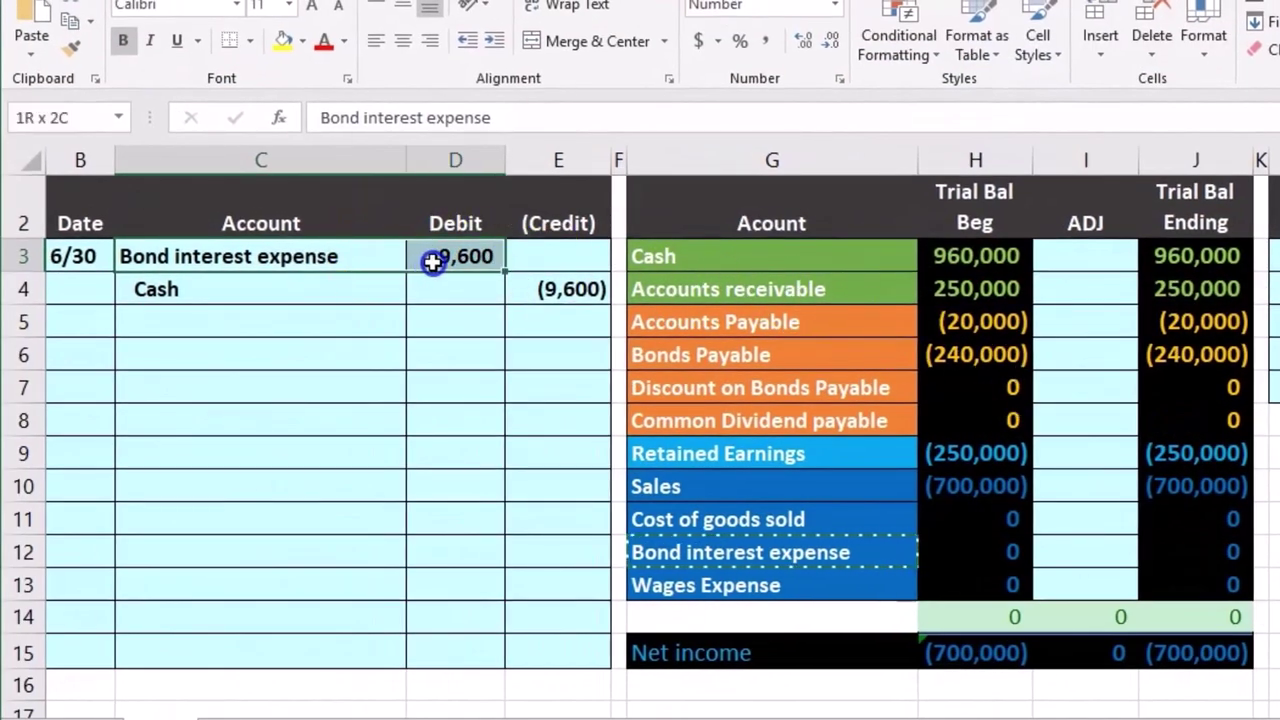
pyautogui.moveTo(752, 558); pyautogui.dragTo(931, 565)
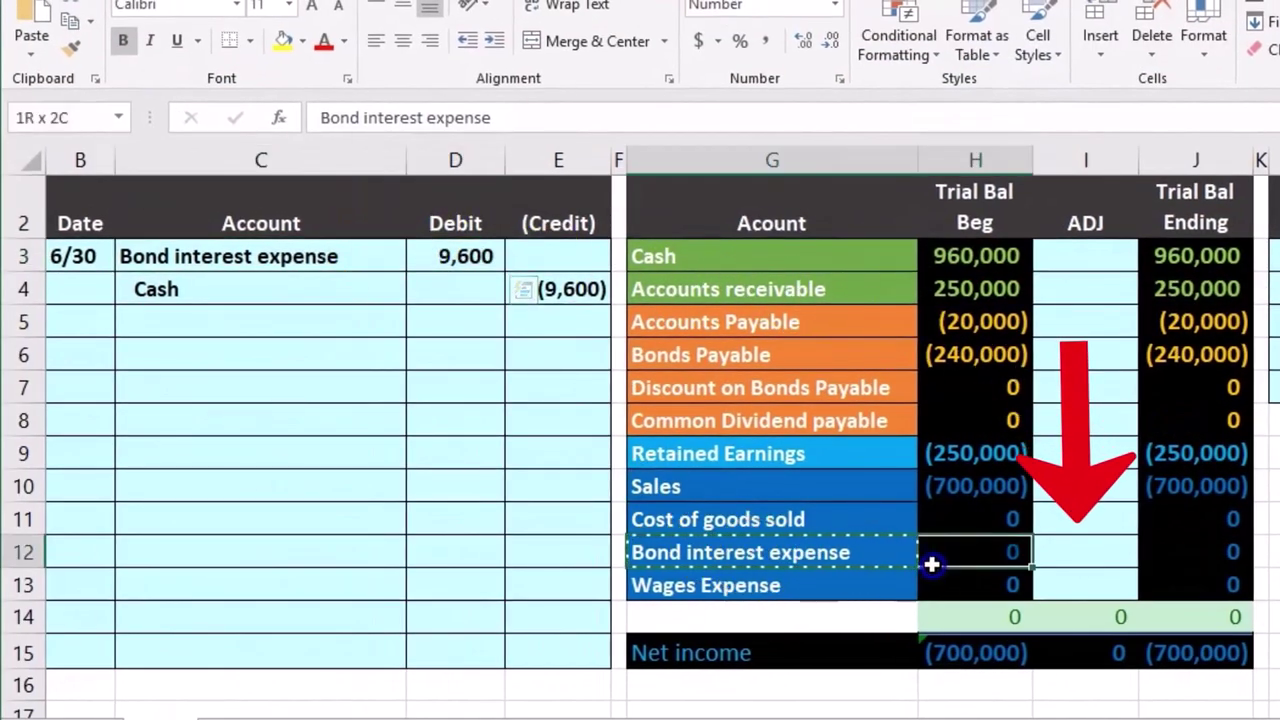
pyautogui.click(1126, 552)
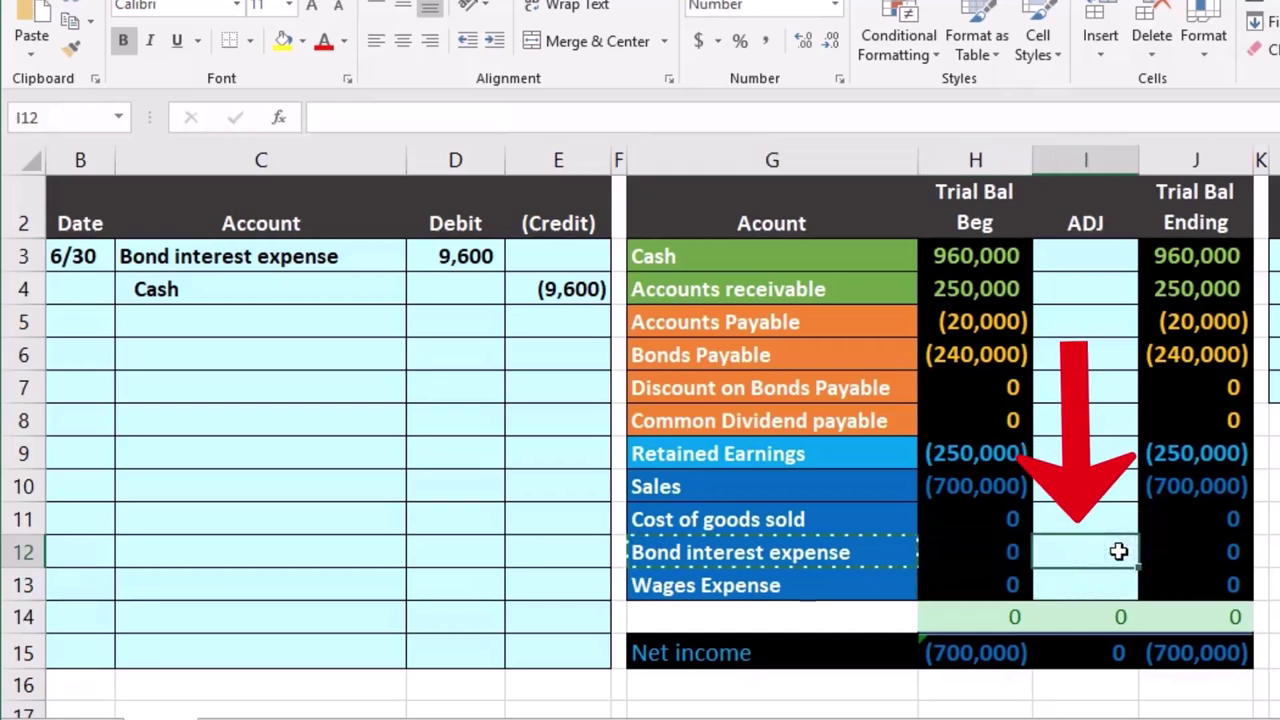
pyautogui.write('=')
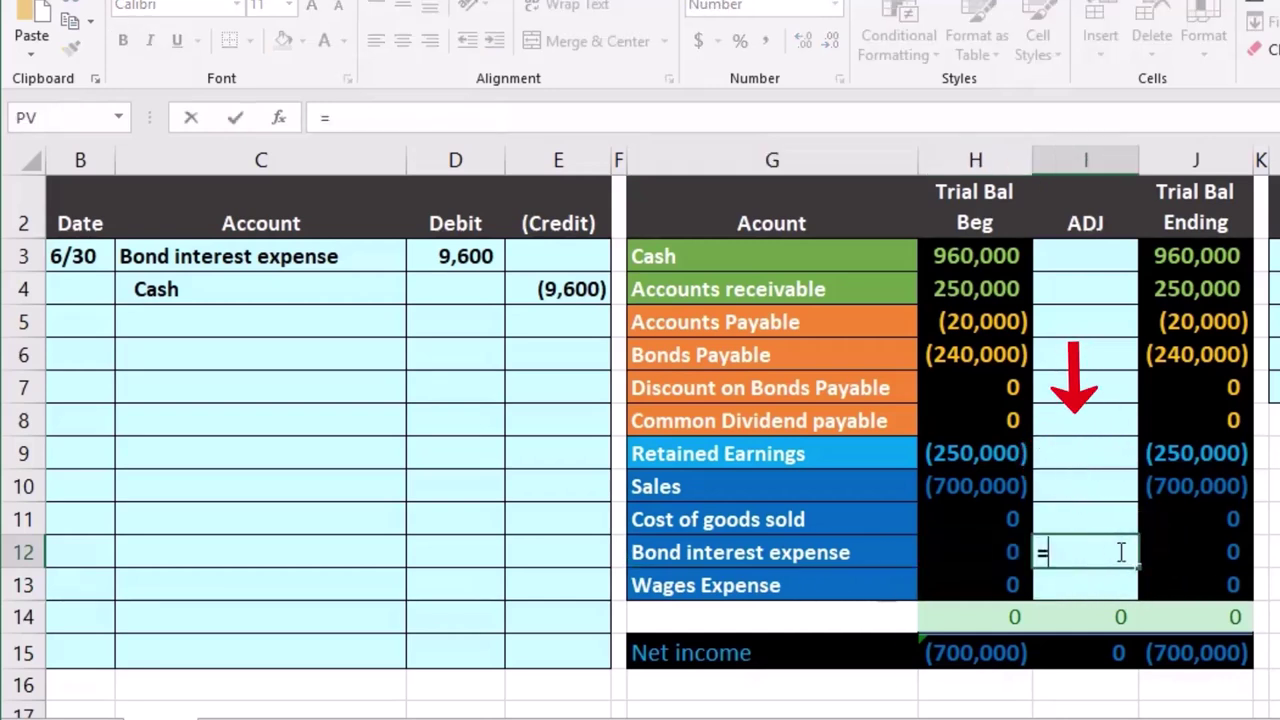
pyautogui.click(466, 260)
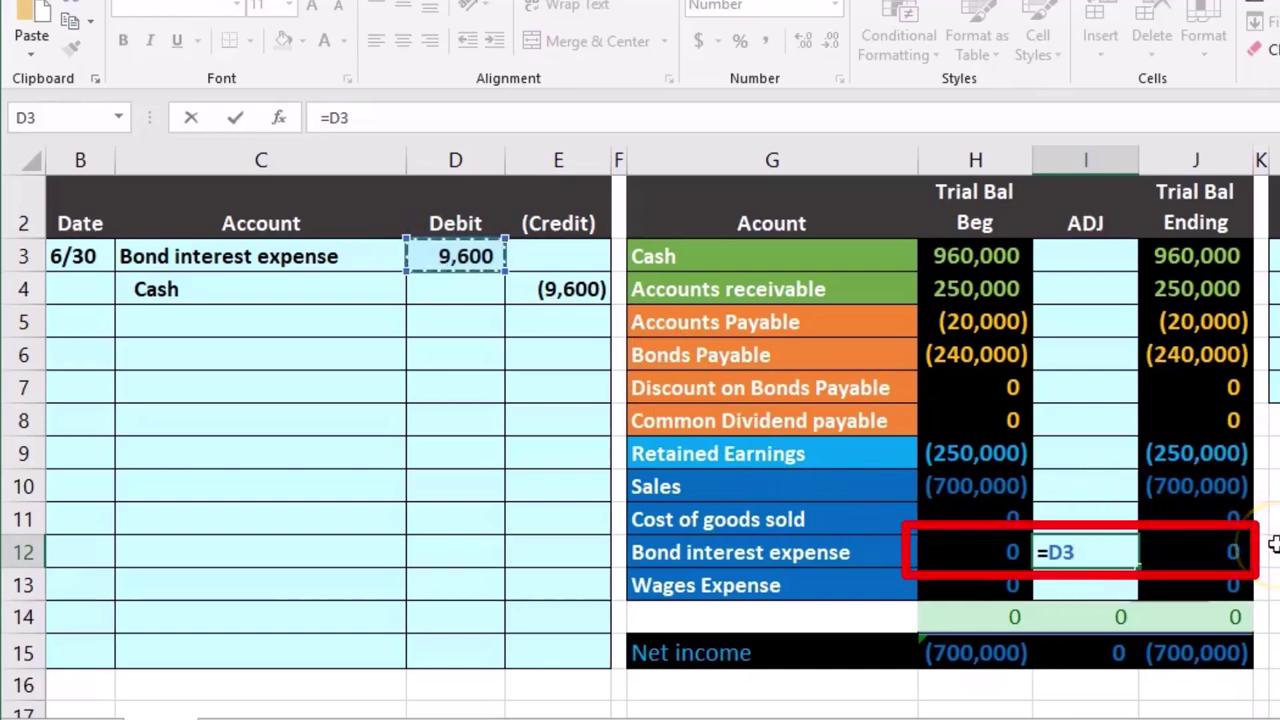
pyautogui.press('Return')
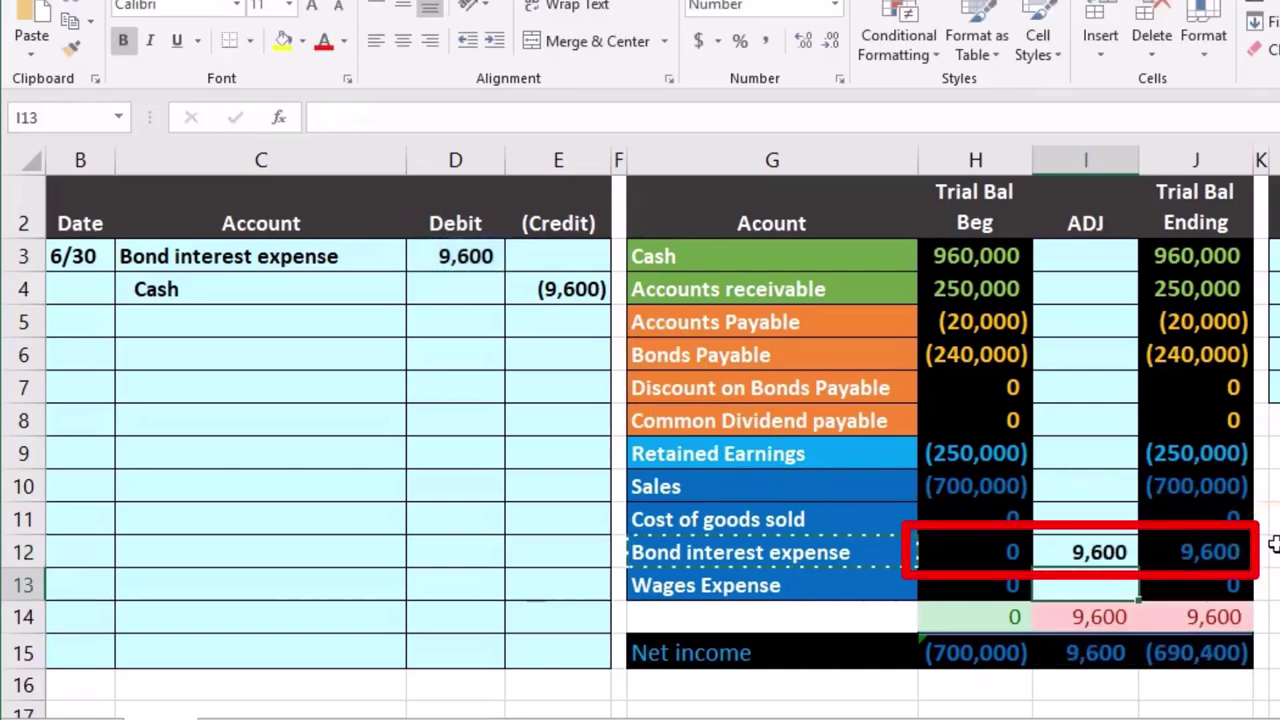
# - Check the ending trial balance total and how the interest expense affects the net income row across beginning, adjustment and ending columns
pyautogui.click(1248, 624)
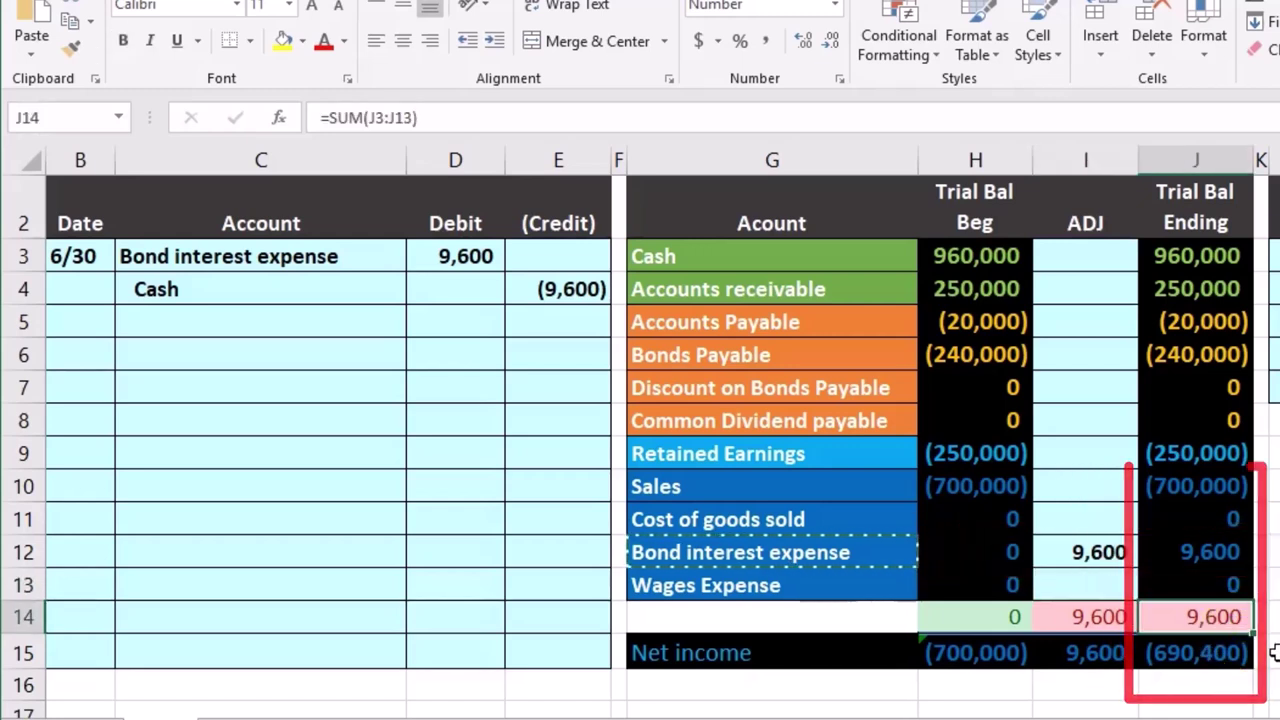
pyautogui.click(1222, 662)
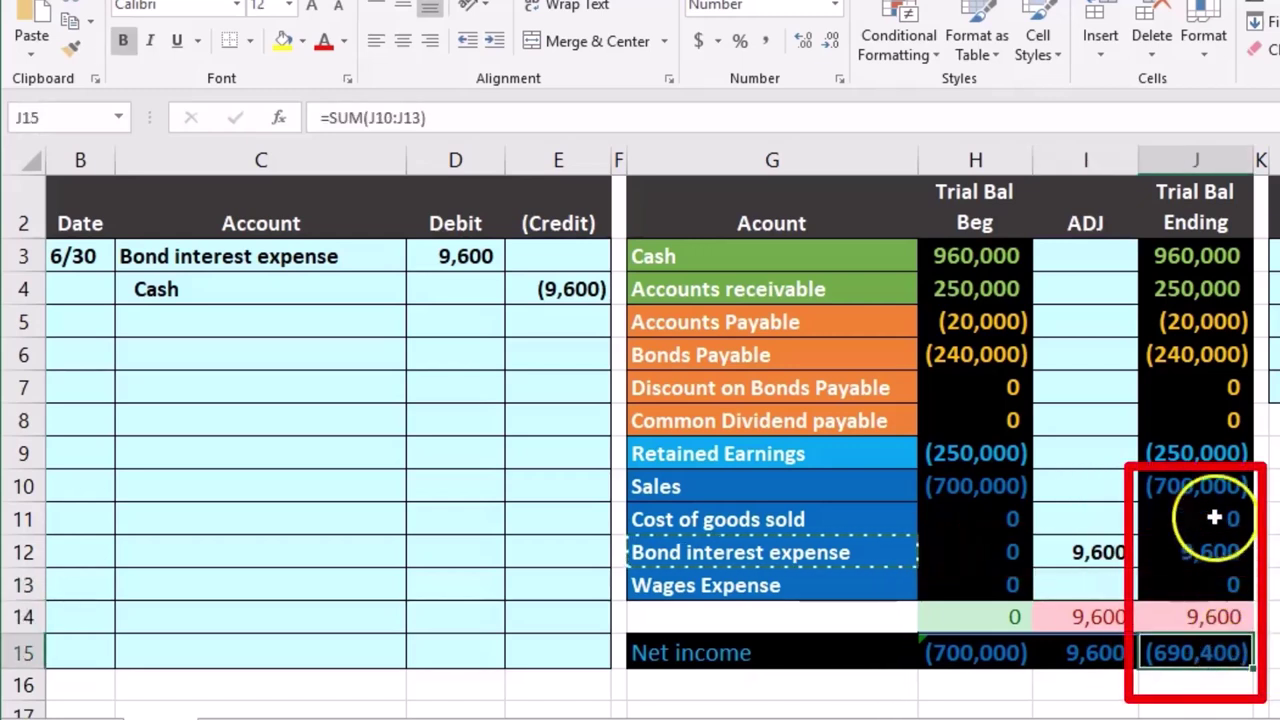
pyautogui.moveTo(1205, 489); pyautogui.dragTo(1205, 556)
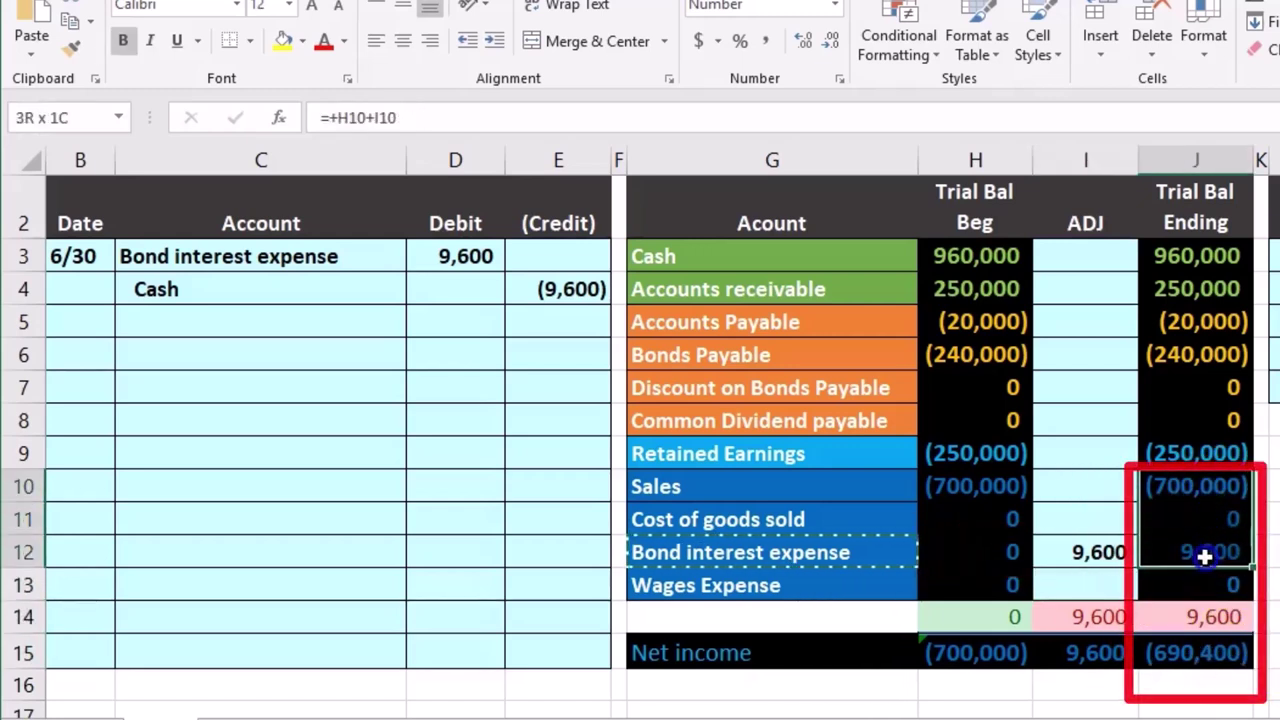
pyautogui.click(1006, 660)
pyautogui.click(1095, 660)
pyautogui.click(1199, 660)
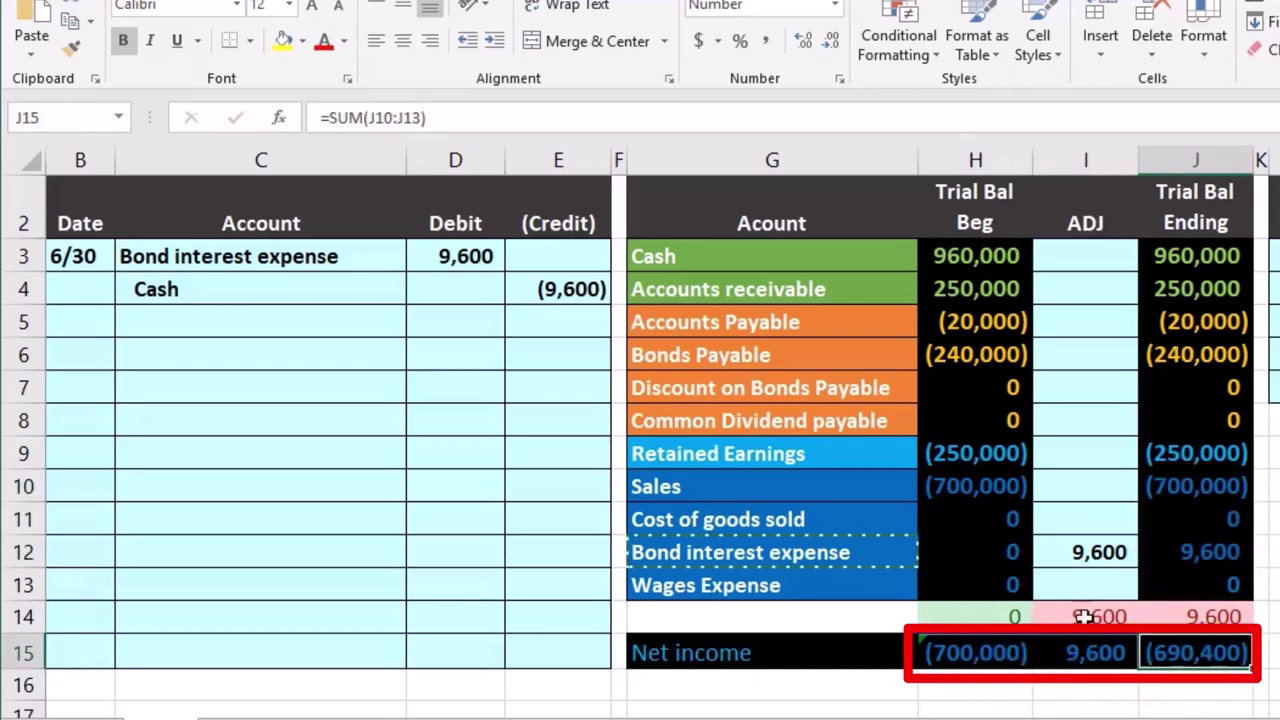
# - Post the Cash credit to the trial balance by linking the Cash adjustment in I3 to E4
pyautogui.moveTo(318, 292); pyautogui.dragTo(600, 288)
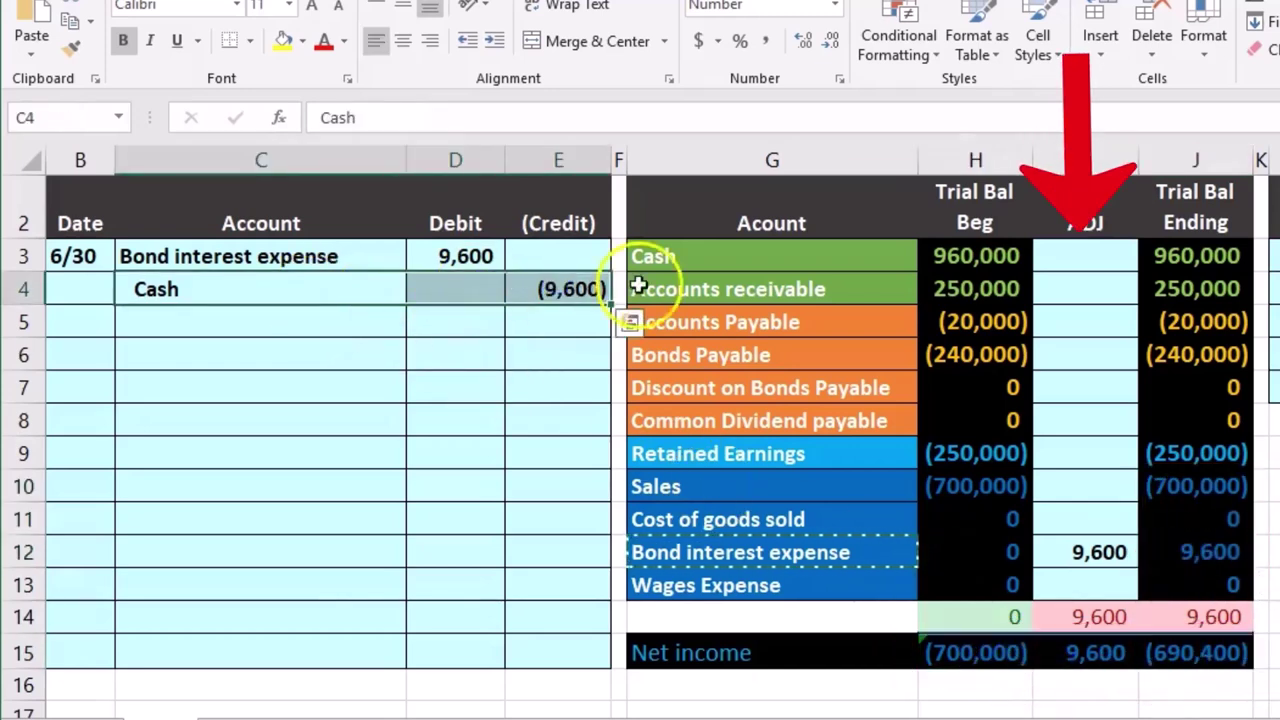
pyautogui.click(903, 262)
pyautogui.moveTo(903, 264); pyautogui.dragTo(990, 256)
pyautogui.click(1096, 255)
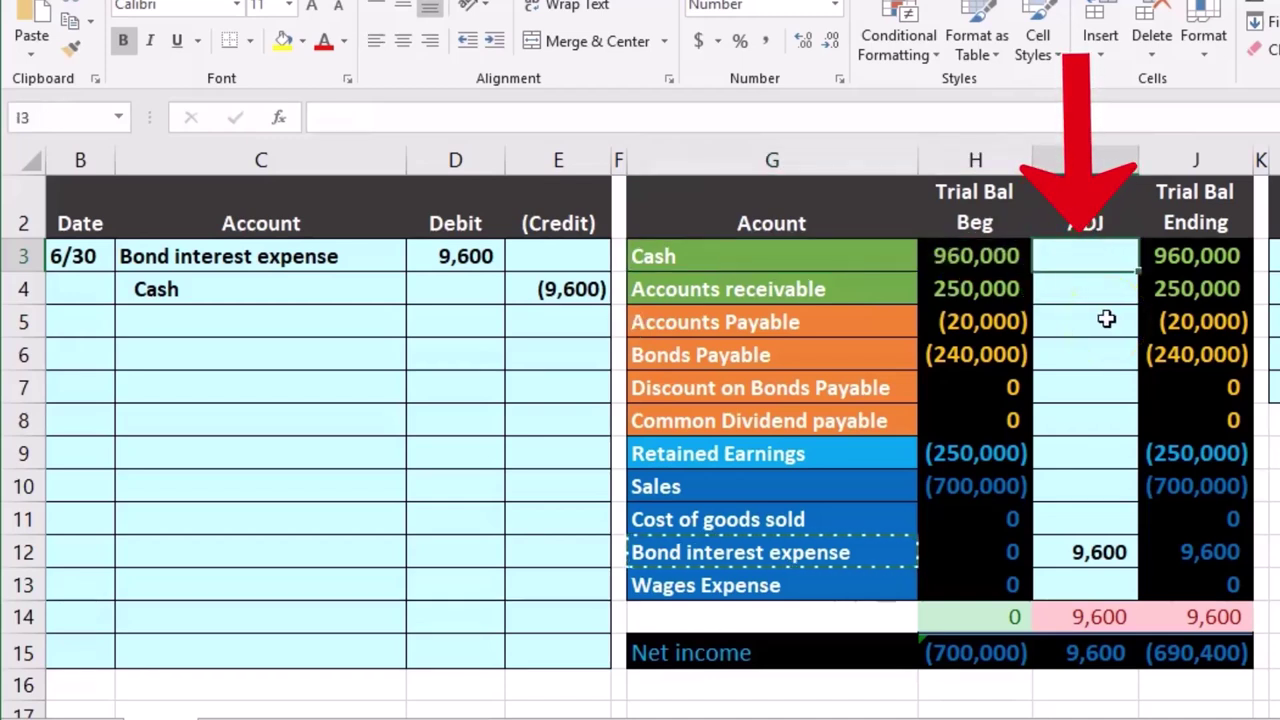
pyautogui.write('=')
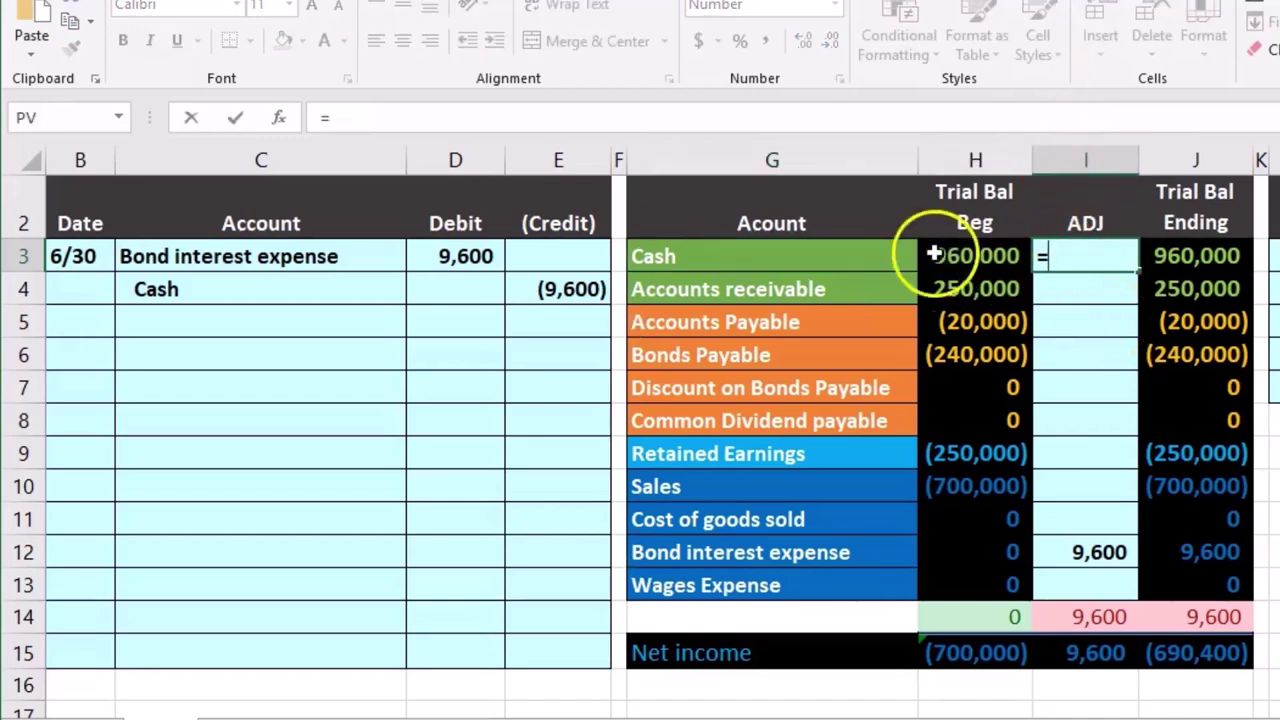
pyautogui.click(580, 286)
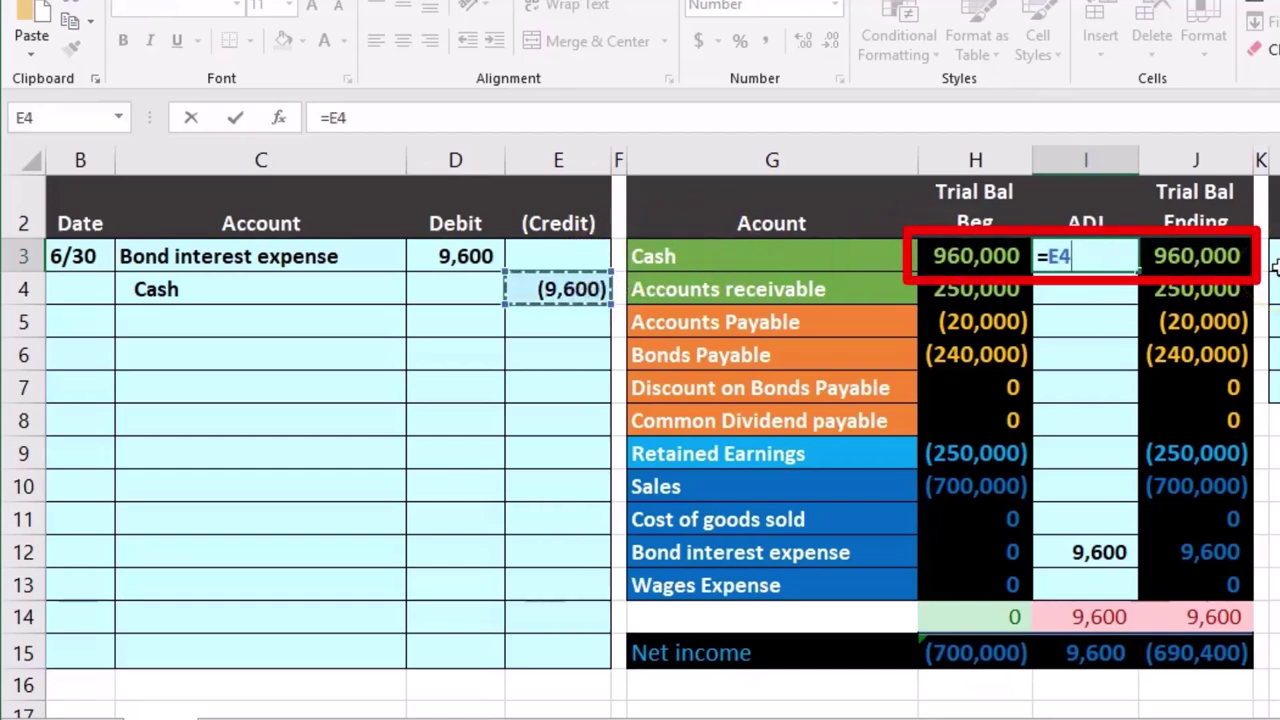
pyautogui.press('Return')
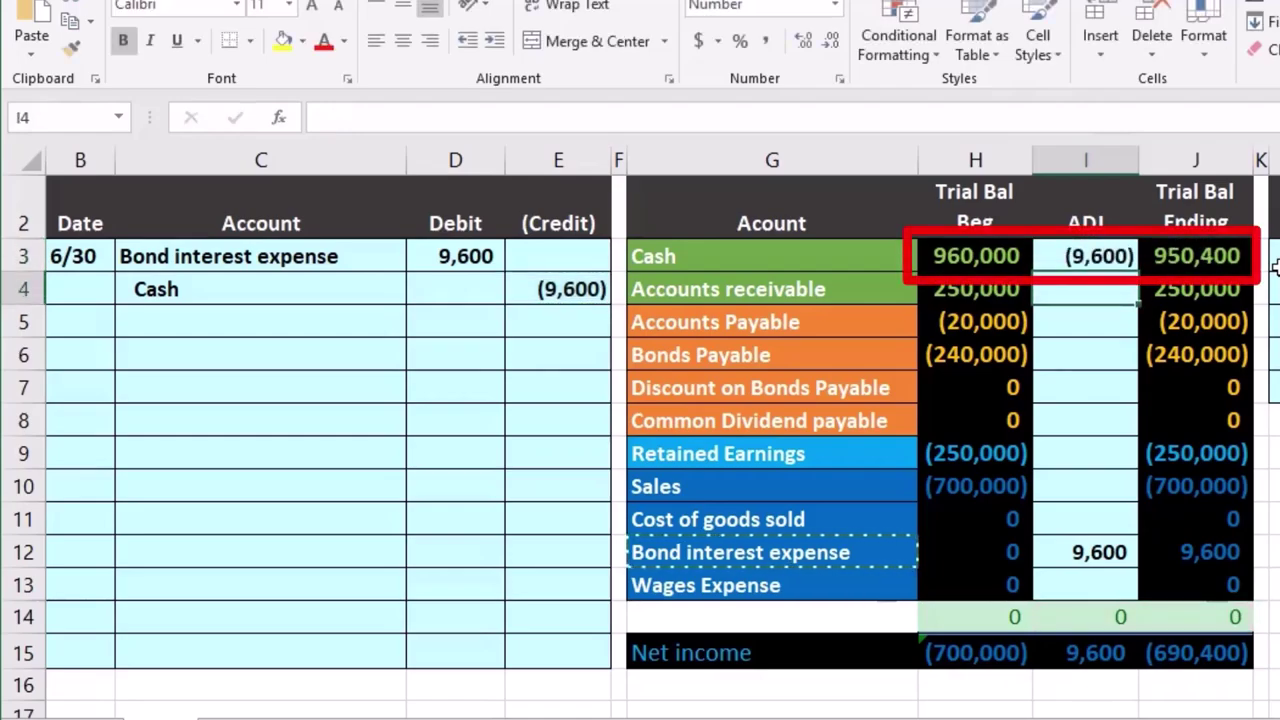